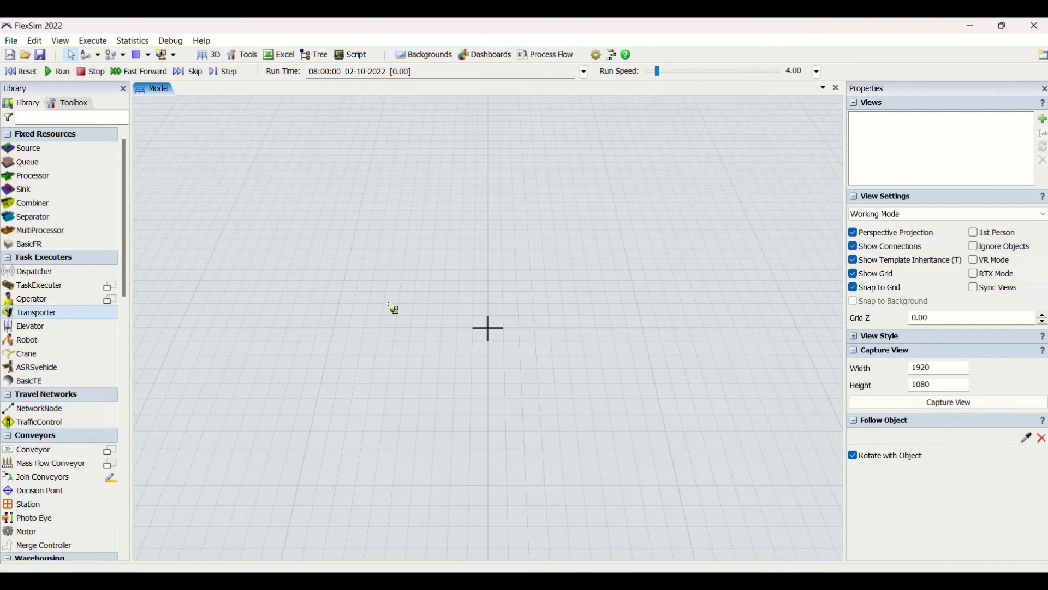
- Place a forklift transporter, Transporter1, on the floor and select it to show its properties
click(438, 307)
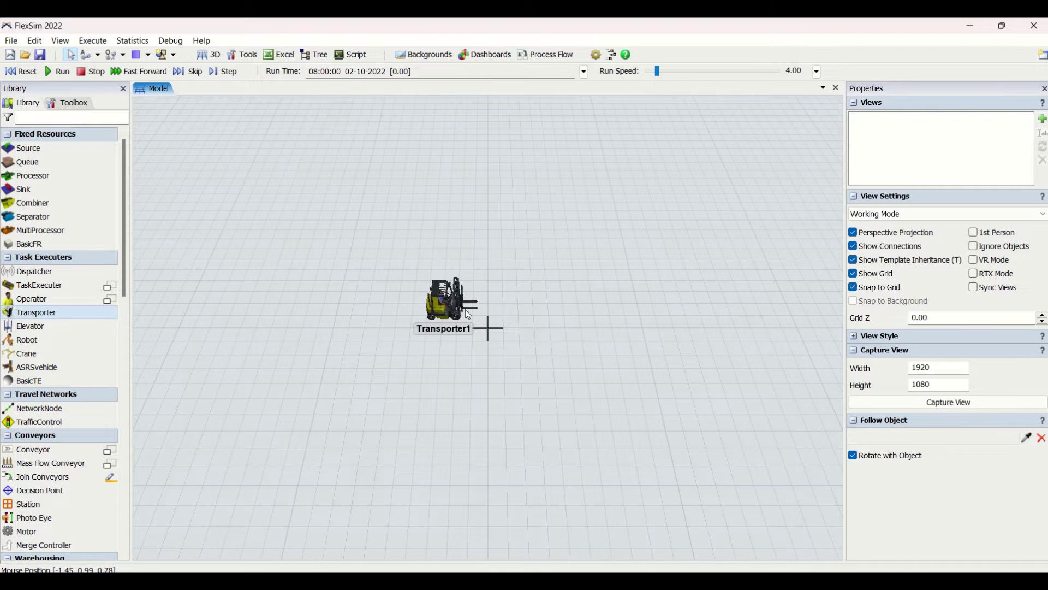
scroll(447, 368, up, 3)
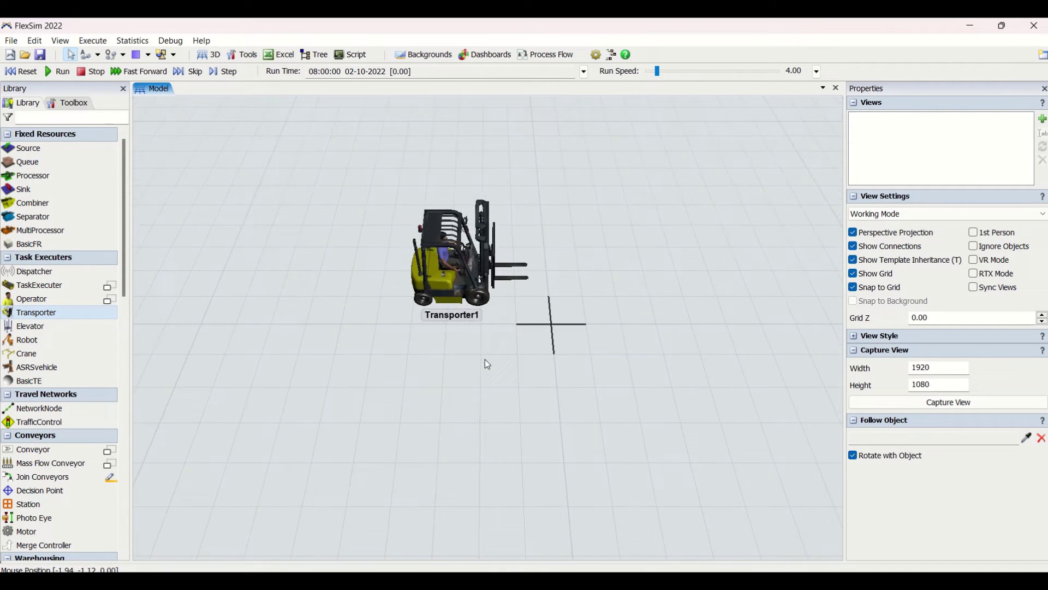
scroll(540, 451, up, 3)
scroll(574, 333, up, 5)
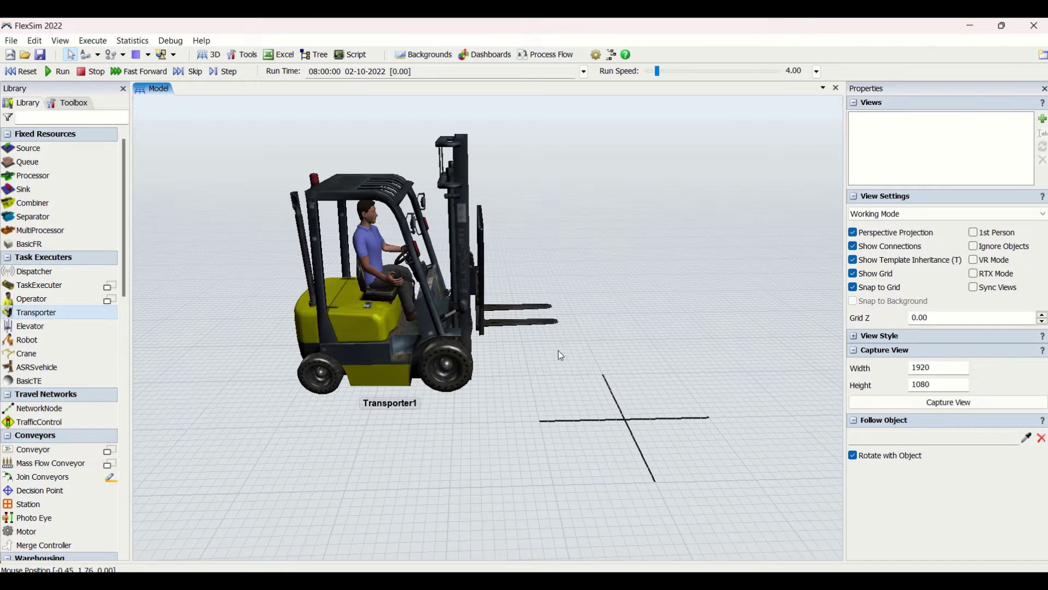
scroll(572, 454, up, 1)
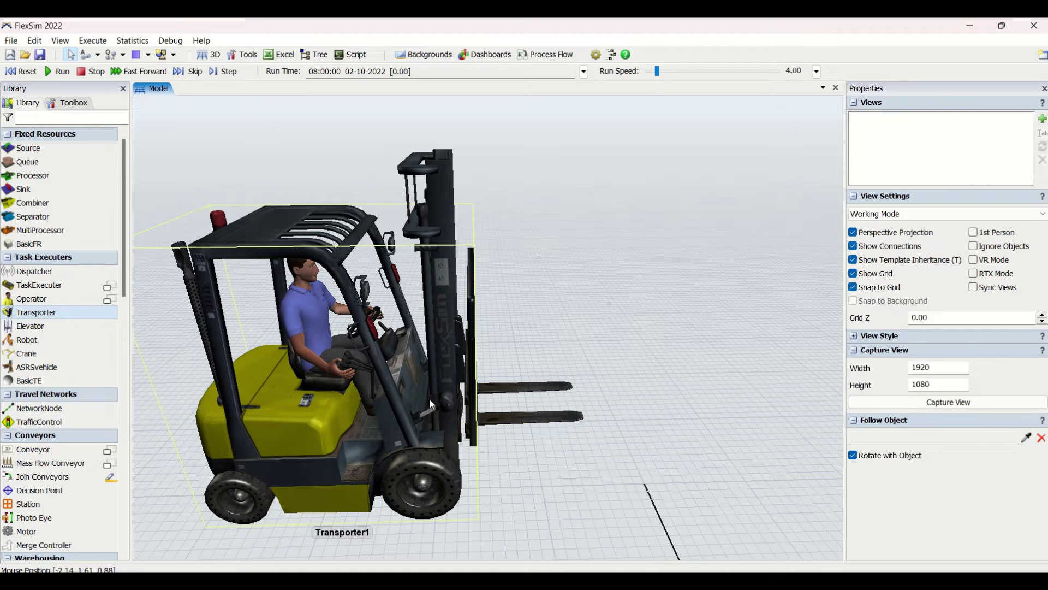
right_drag(652, 335, 611, 350)
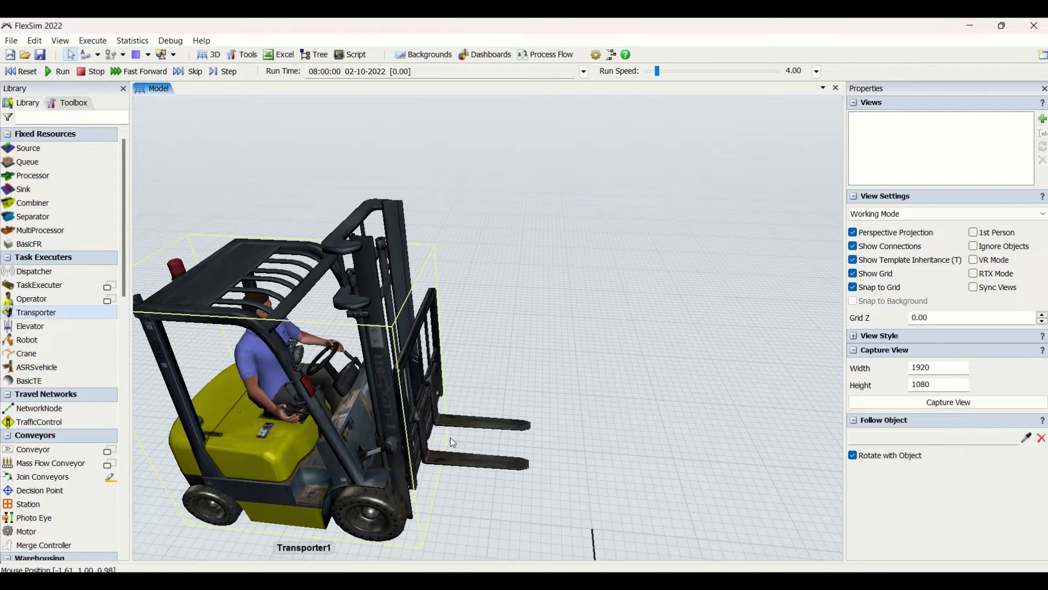
scroll(600, 392, down, 6)
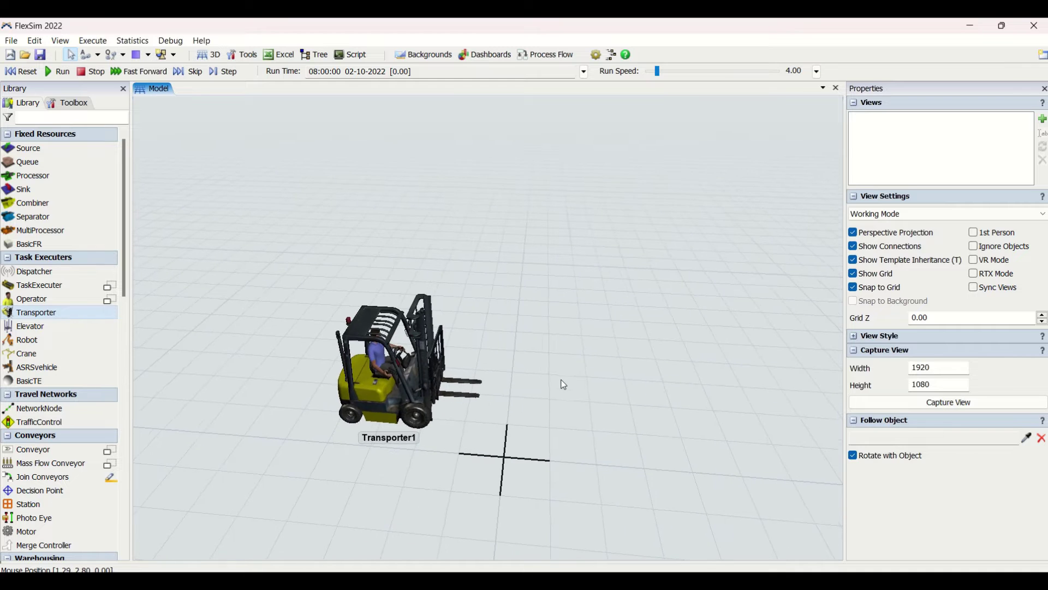
scroll(565, 385, down, 1)
click(425, 392)
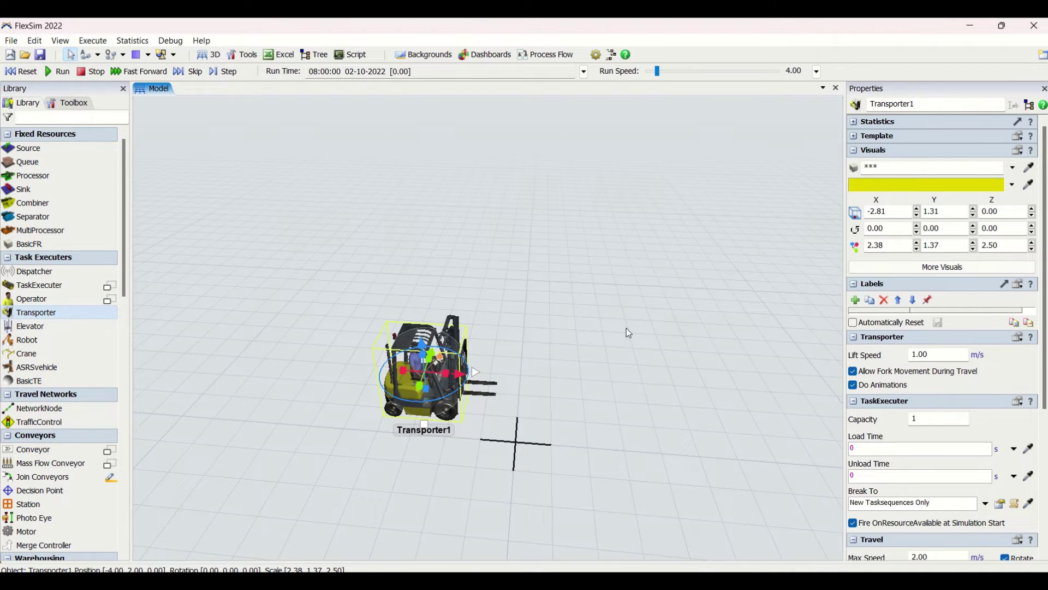
click(854, 121)
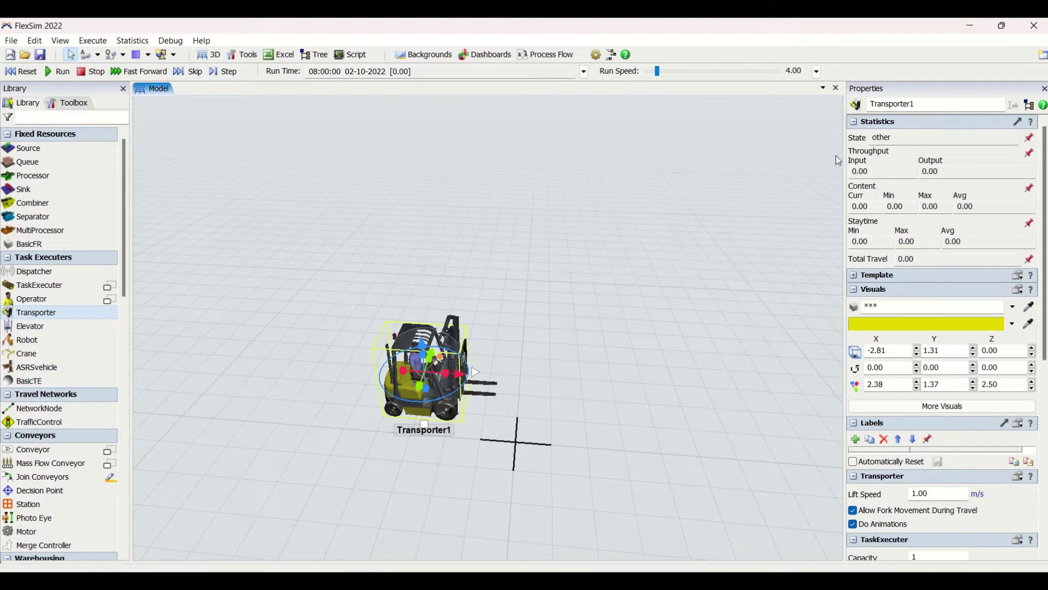
click(854, 121)
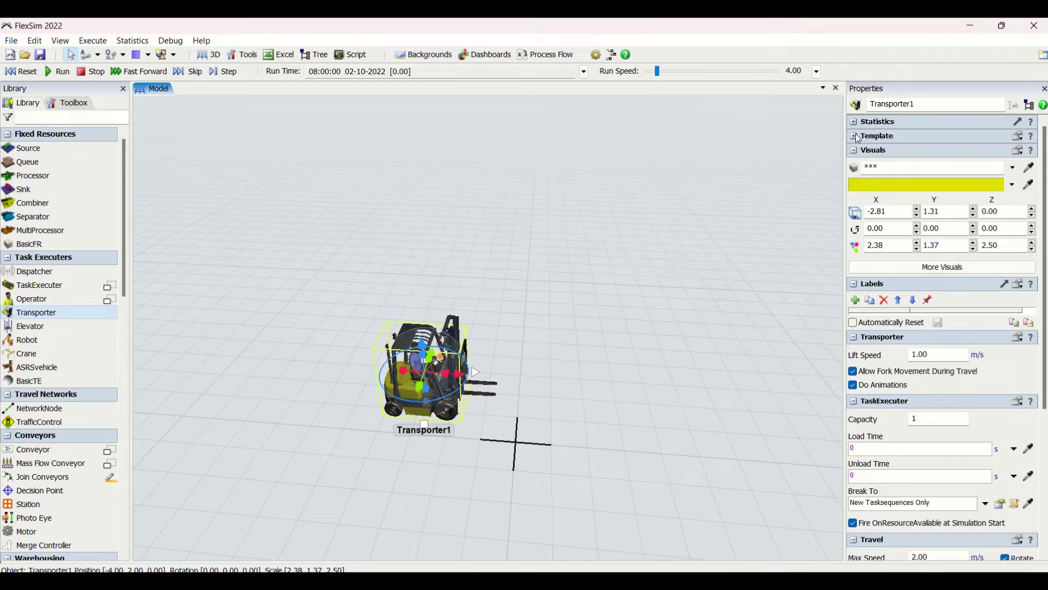
click(854, 136)
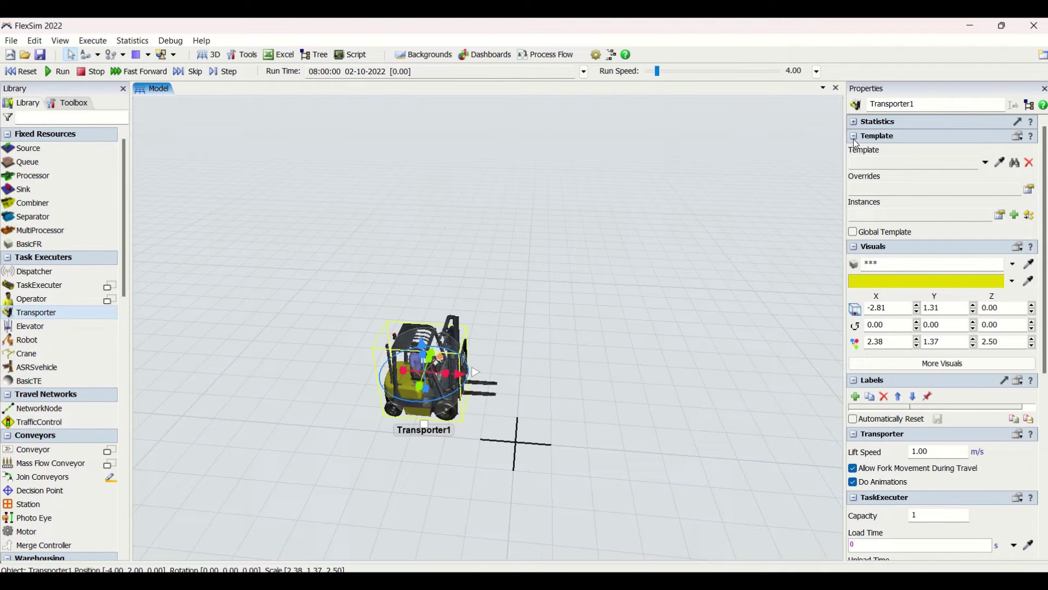
click(854, 136)
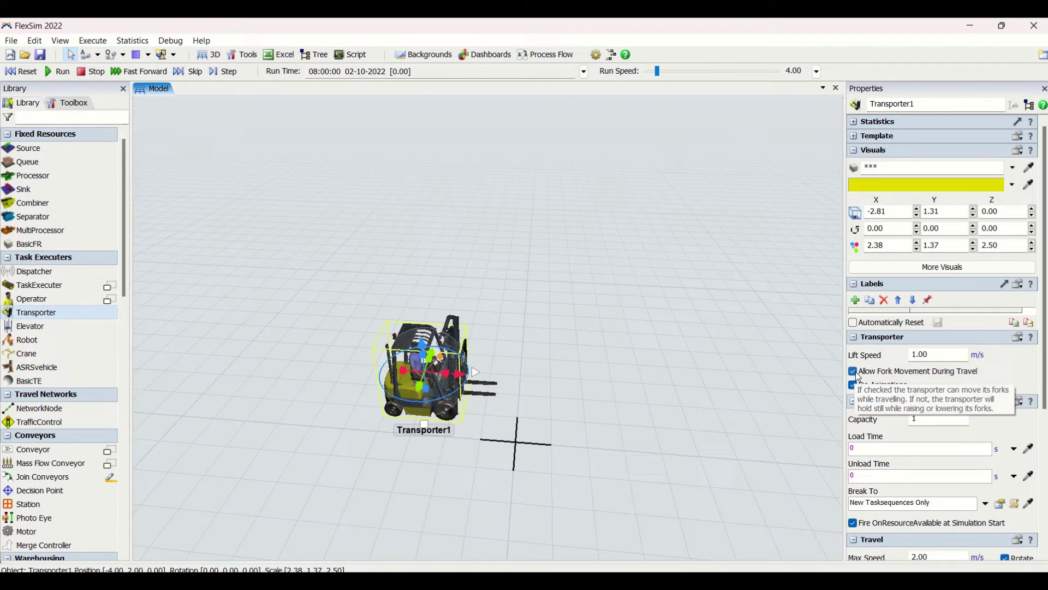
click(853, 372)
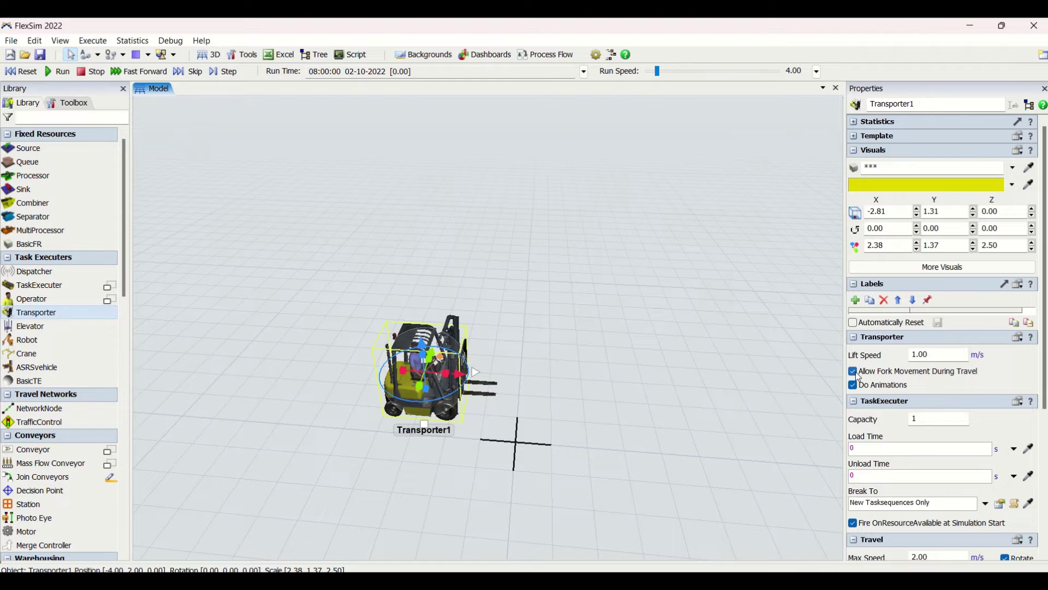
- Scroll through Transporter1's properties to review its travel and dispatcher settings
click(853, 387)
click(854, 387)
drag(1045, 404, 1046, 500)
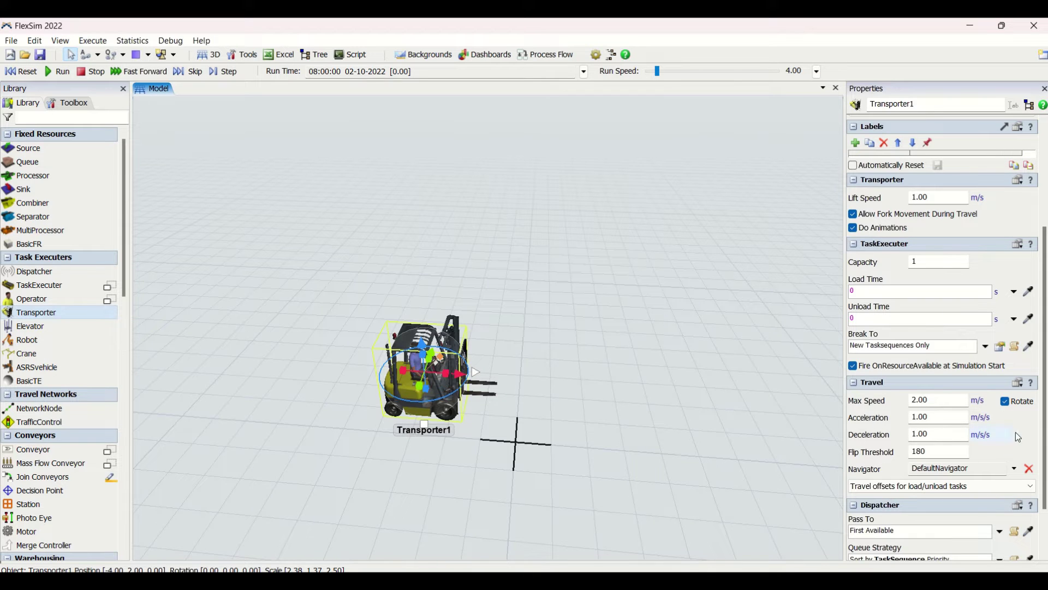
scroll(1019, 437, down, 3)
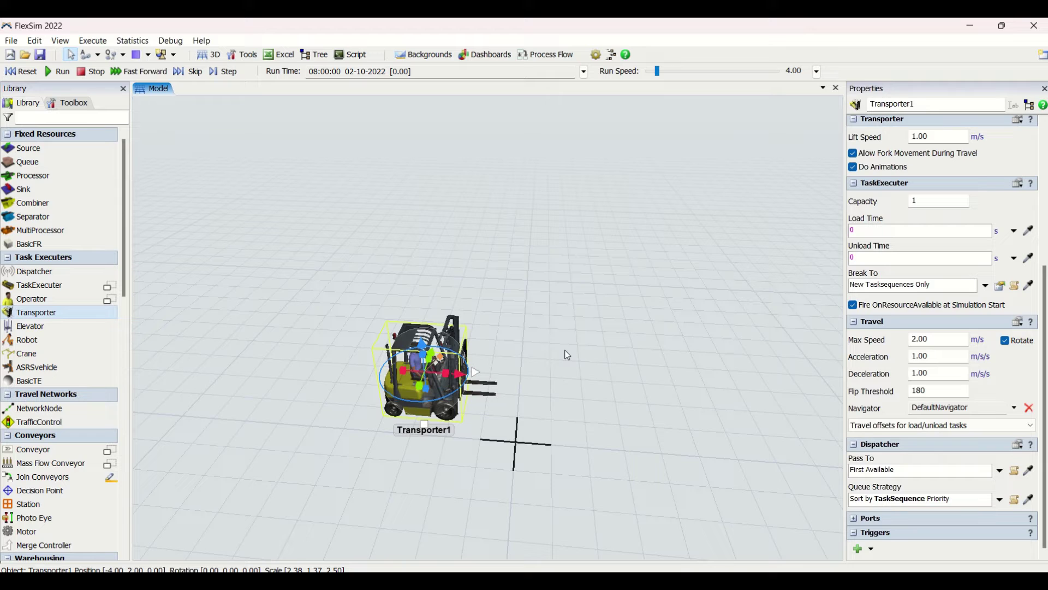
- Expand and collapse Transporter1's Ports, open the Triggers add list, then deselect the forklift
click(858, 524)
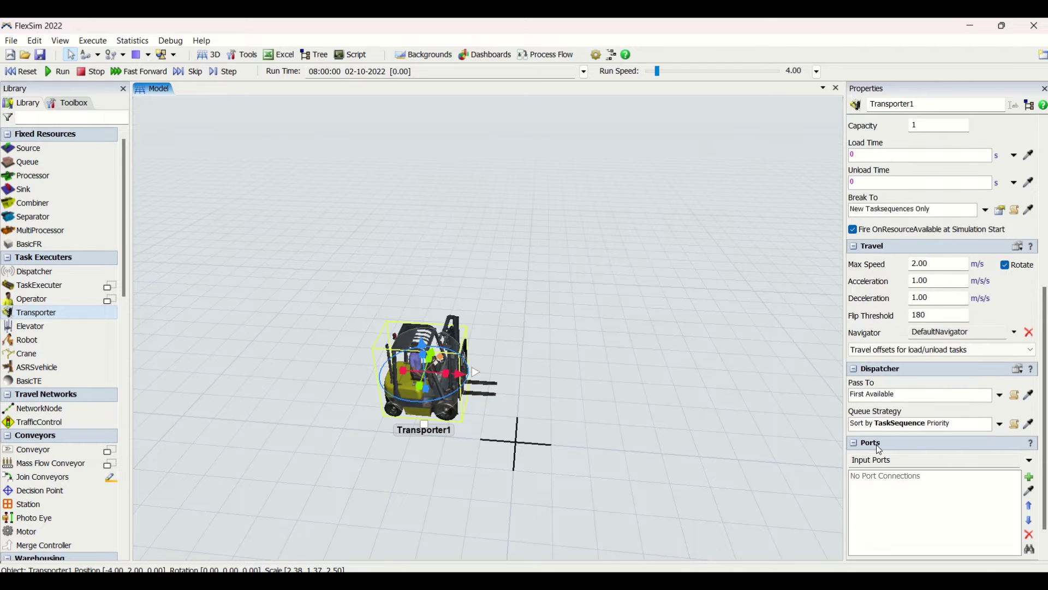
click(870, 443)
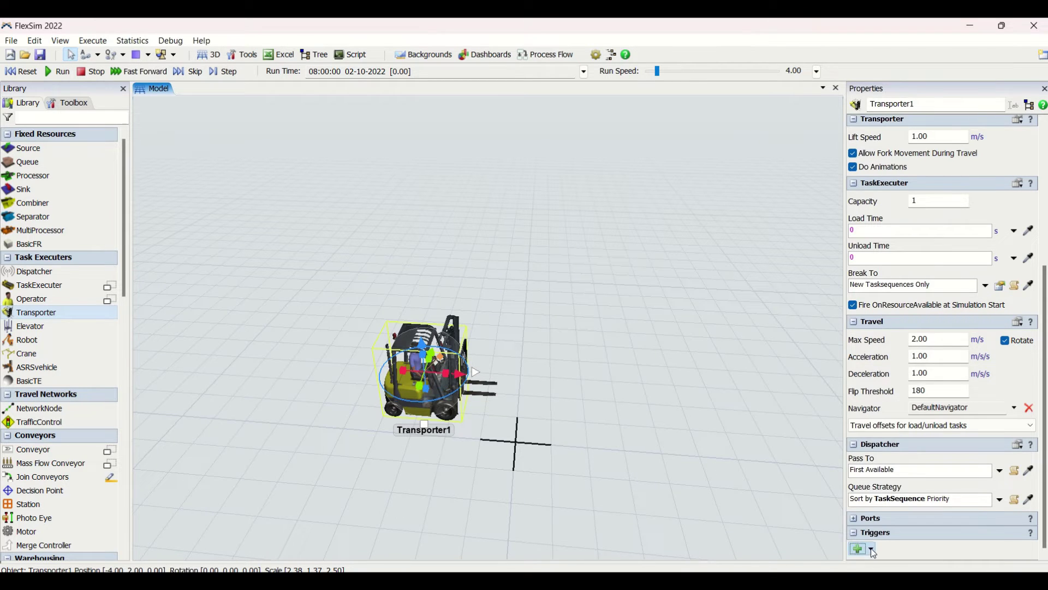
click(872, 550)
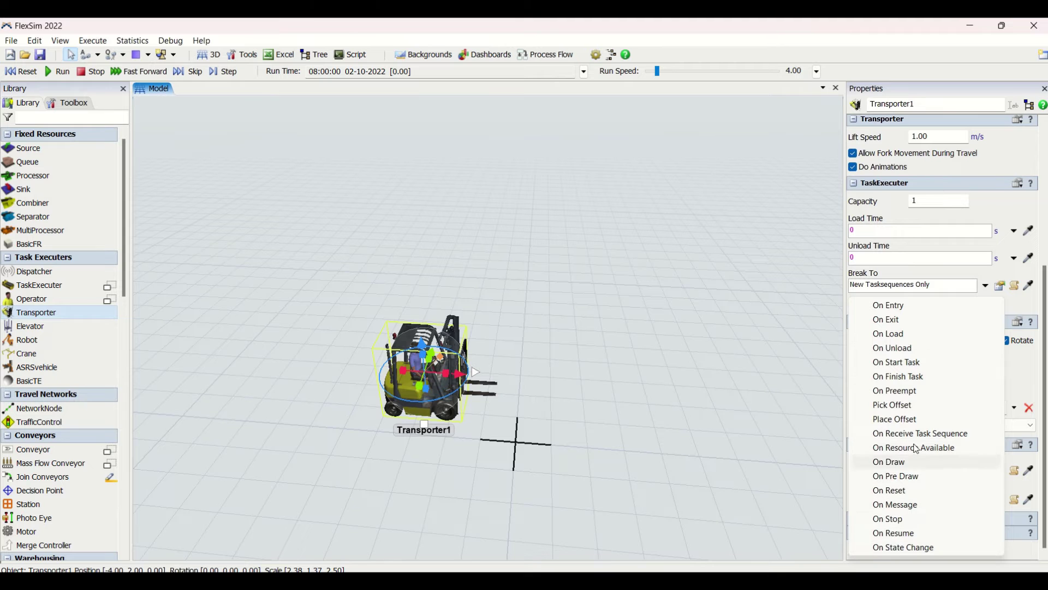
click(728, 404)
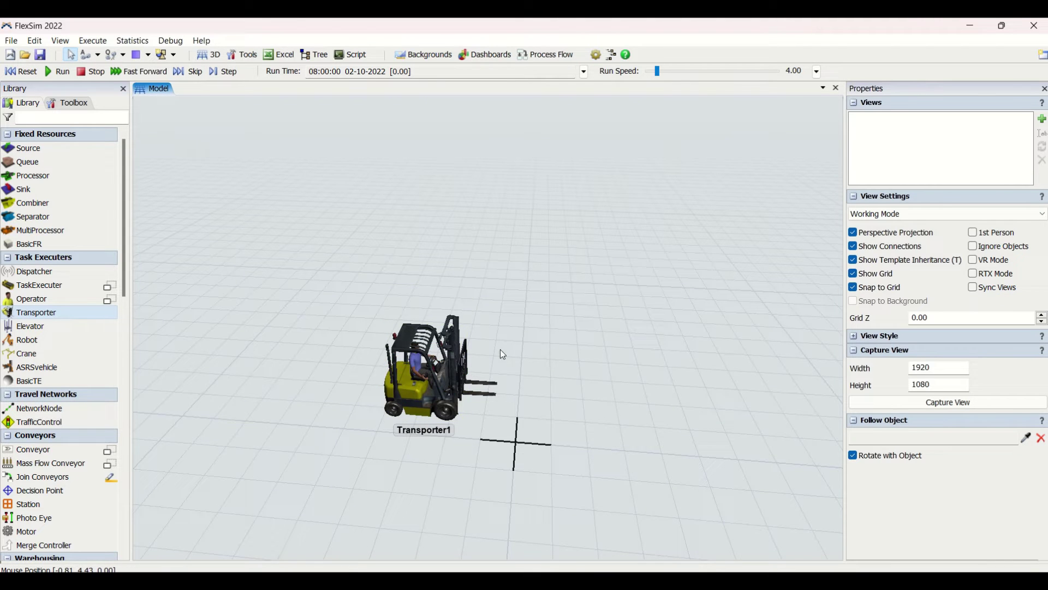
- Add Source1, Queue1, Processor1 above the forklift, and Queue2 toward the right of the floor
mouse_move(556, 410)
right_down()
mouse_move(518, 397)
mouse_move(540, 423)
mouse_move(563, 419)
right_up()
drag(623, 388, 627, 411)
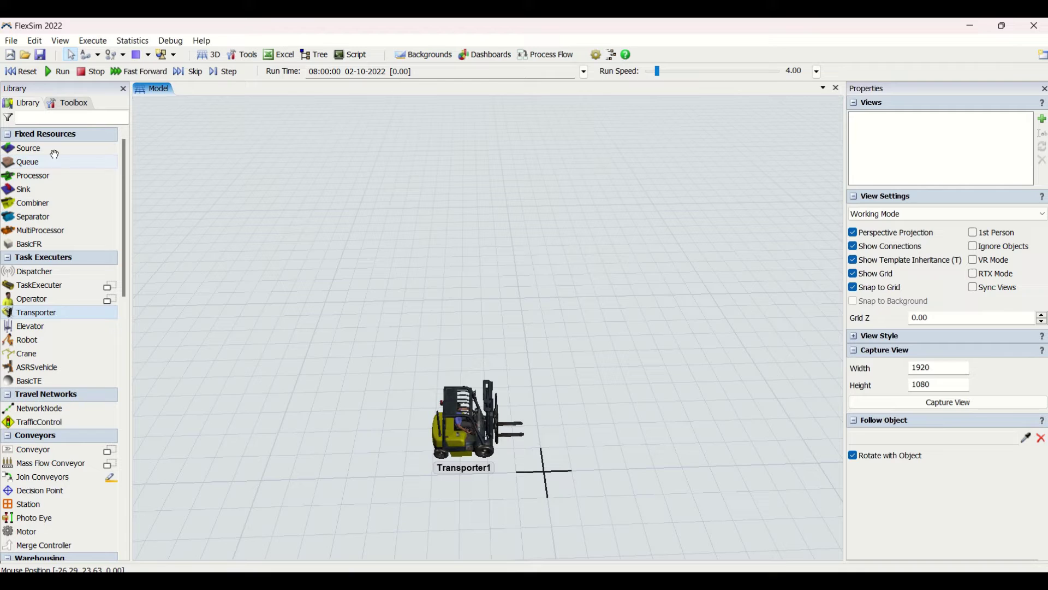
drag(55, 148, 383, 286)
drag(256, 331, 257, 332)
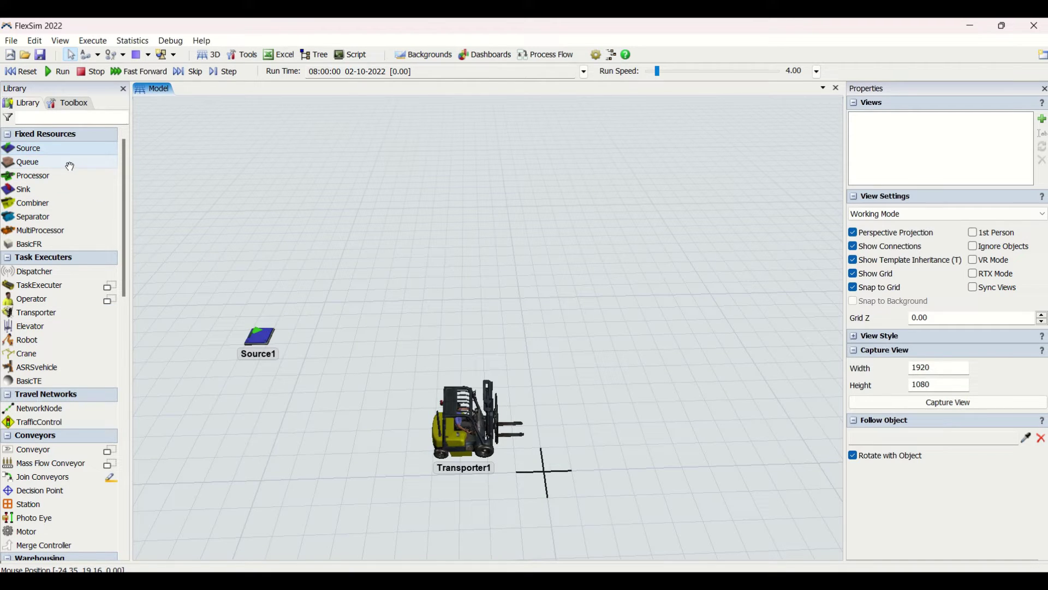
drag(70, 166, 136, 232)
drag(307, 339, 314, 335)
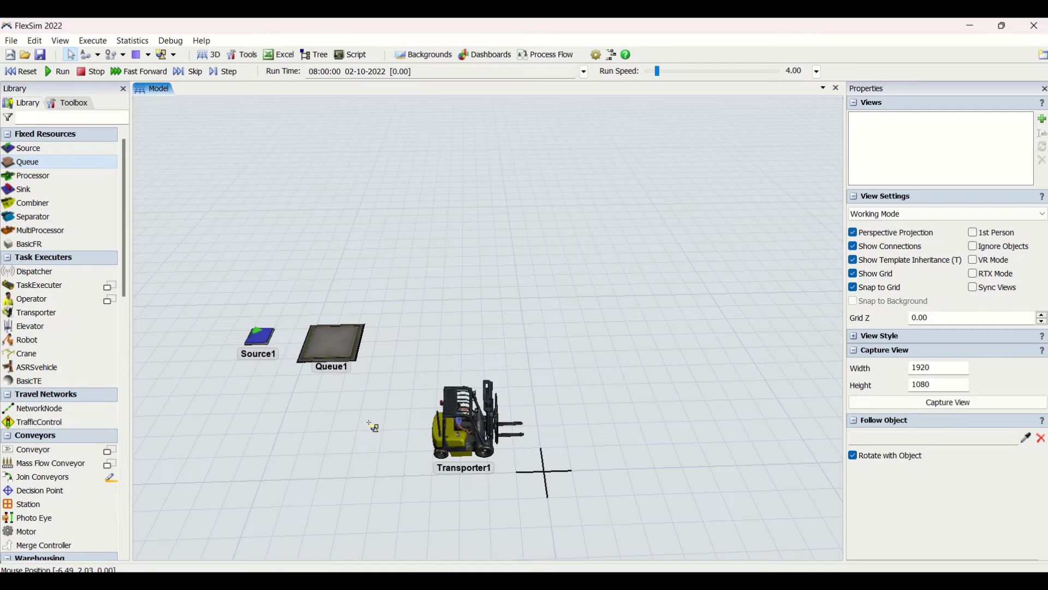
click(37, 178)
drag(413, 331, 415, 331)
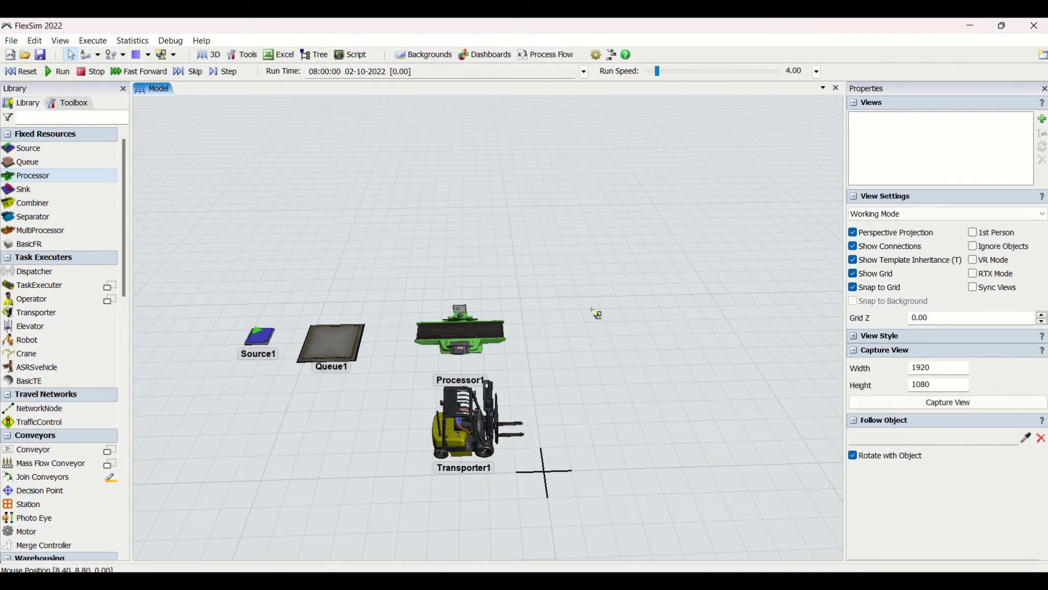
drag(23, 164, 217, 175)
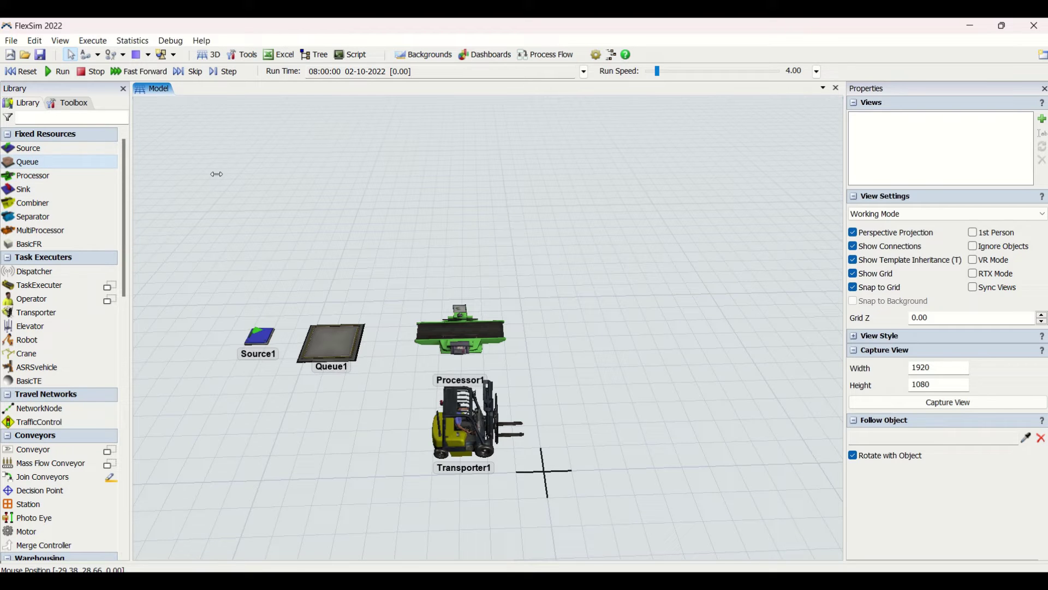
drag(805, 313, 814, 328)
- Add a storage rack, Rack1, beside Queue2 and move it onto open floor
drag(720, 437, 627, 442)
right_drag(627, 442, 647, 443)
scroll(648, 443, down, 2)
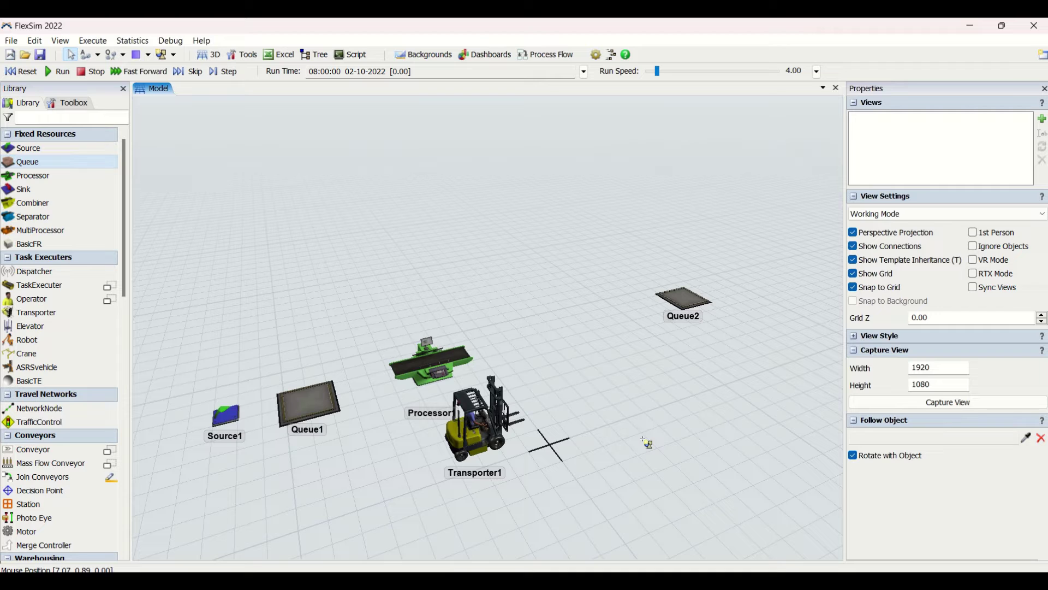
drag(663, 390, 589, 420)
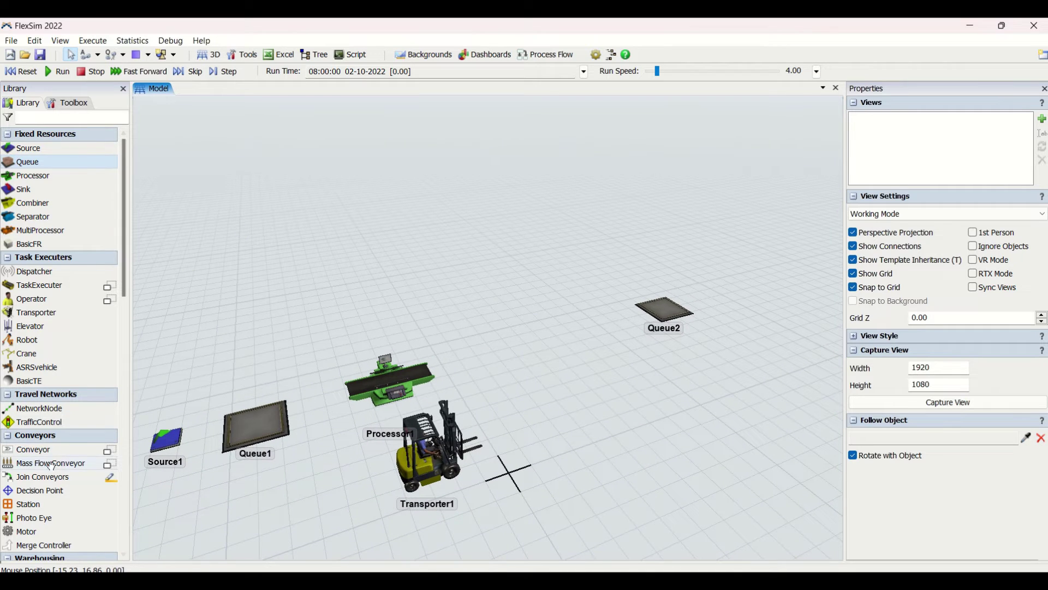
scroll(49, 465, down, 5)
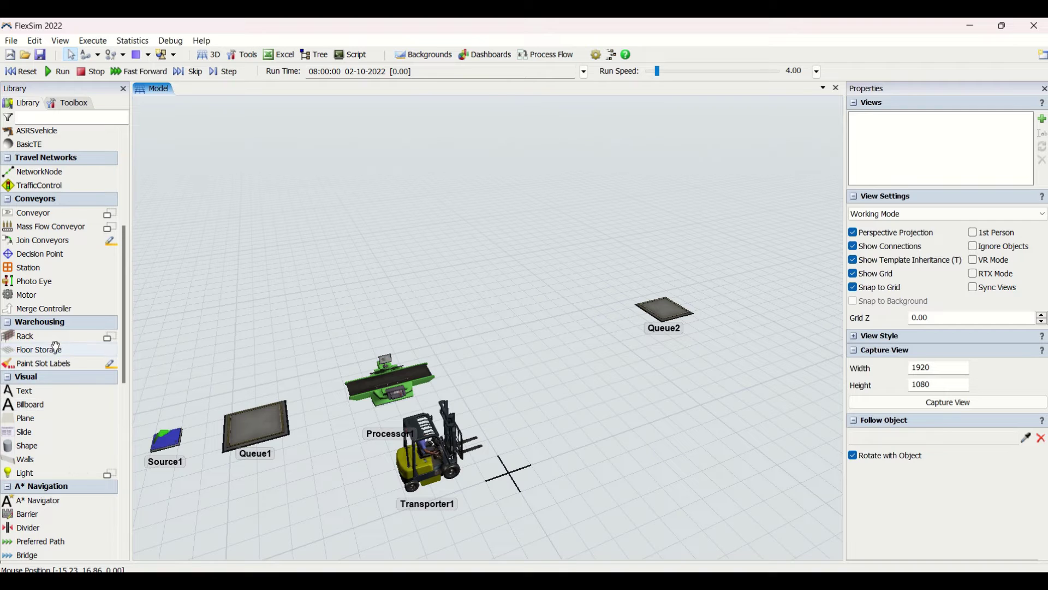
drag(24, 336, 705, 337)
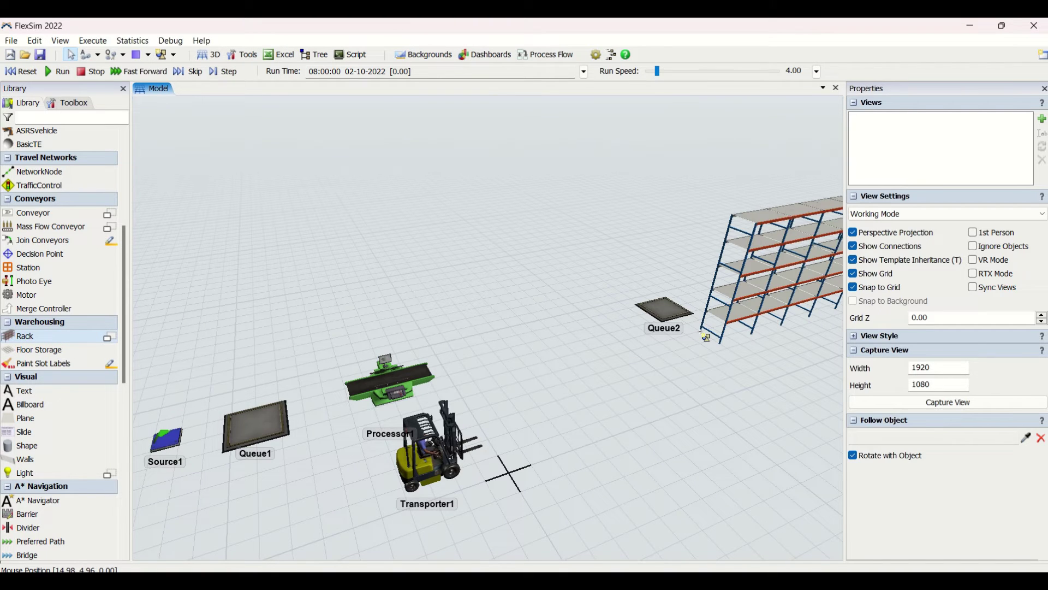
click(660, 307)
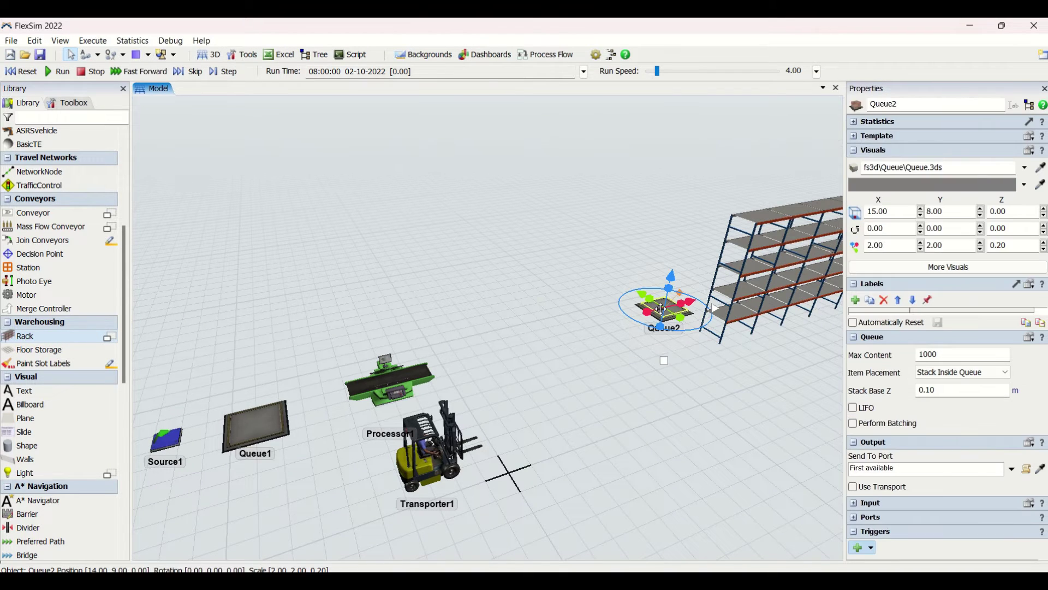
drag(718, 307, 590, 281)
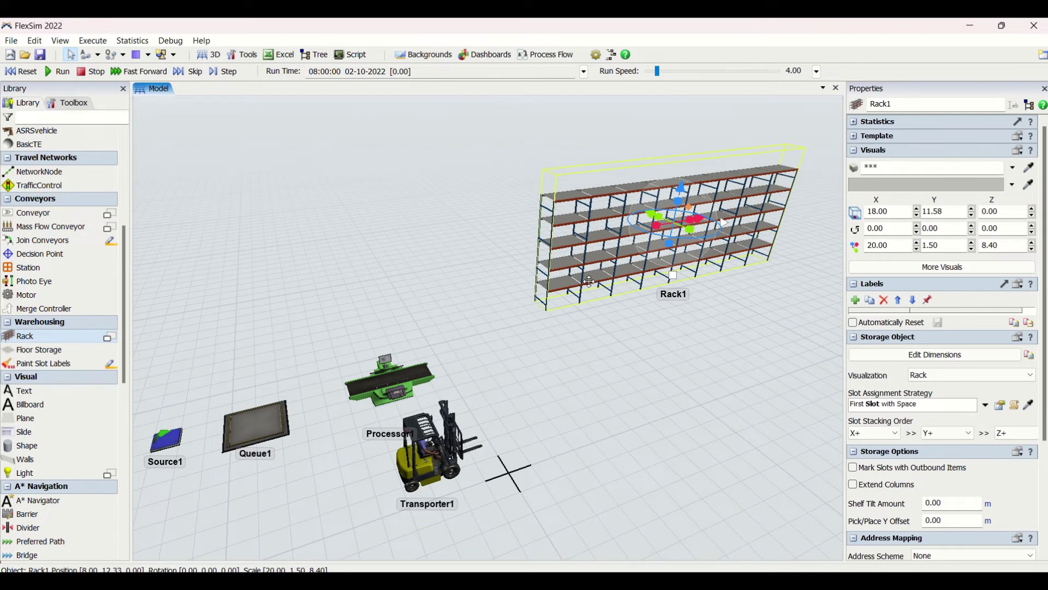
click(618, 351)
drag(617, 361, 673, 349)
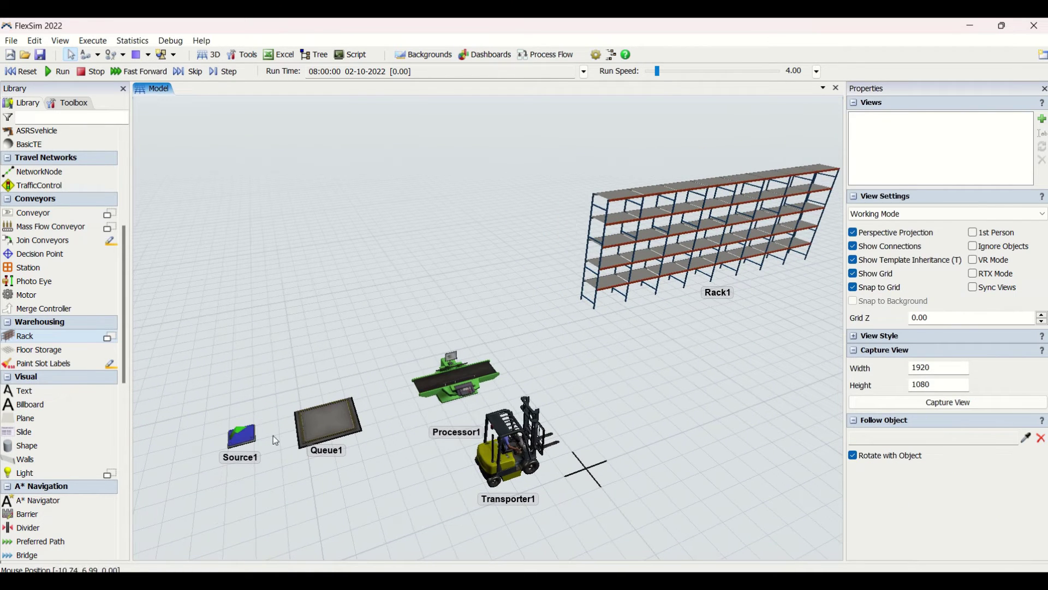
- Set Source1's inter-arrival time to 1 s and link Processor1's output to Rack1
click(242, 437)
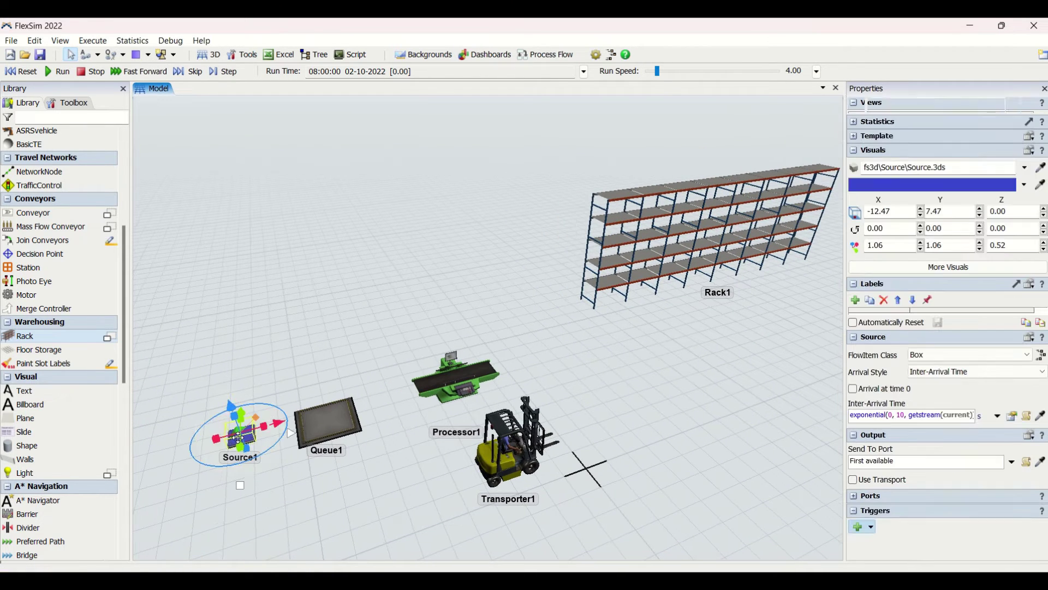
click(861, 414)
text(1)
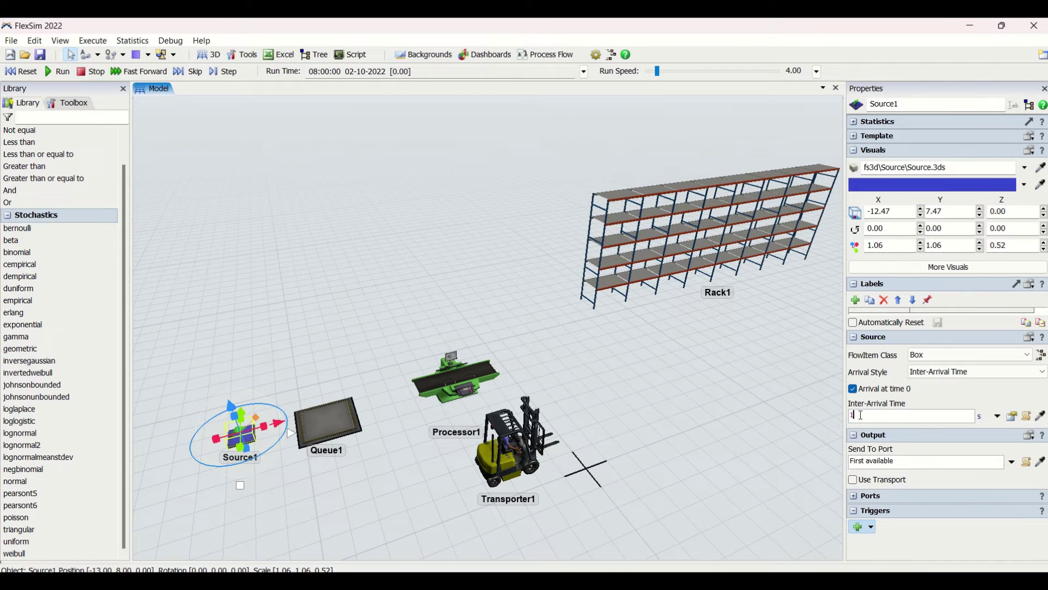
click(326, 493)
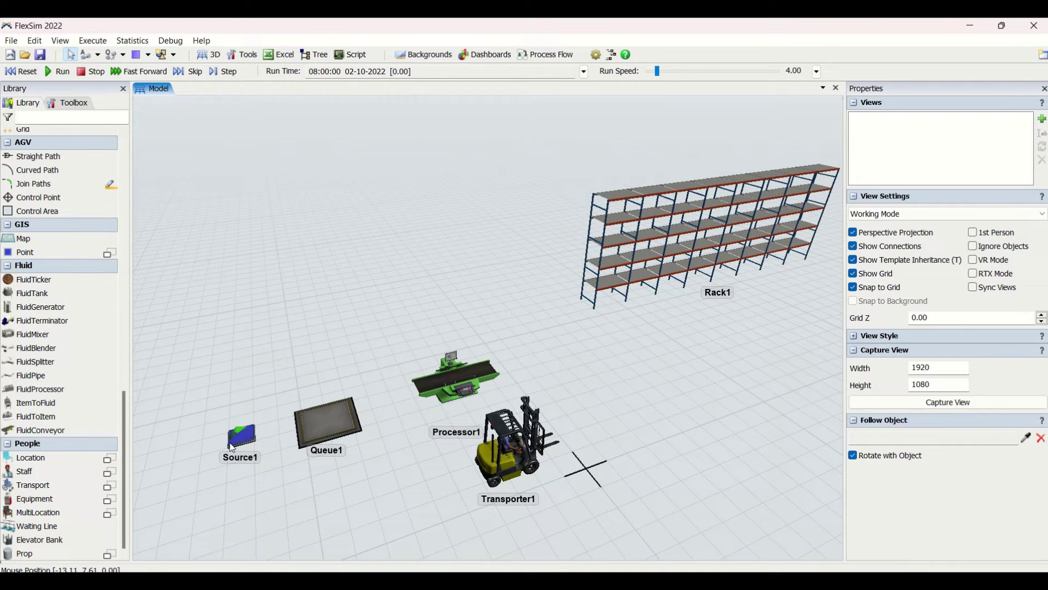
drag(239, 447, 655, 270)
click(326, 426)
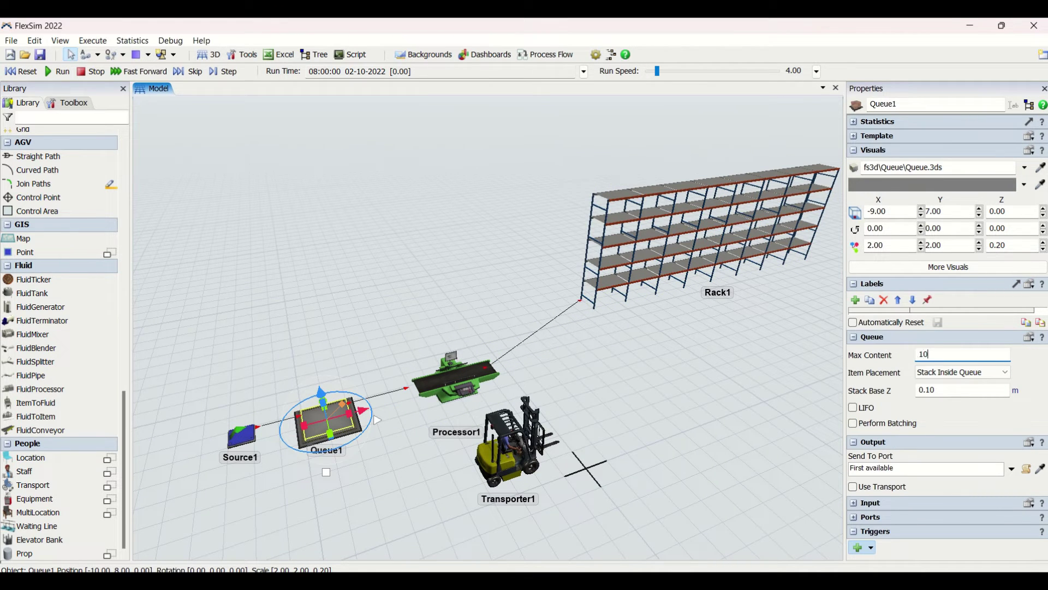
- Set Processor1's process time to 5 s
click(457, 378)
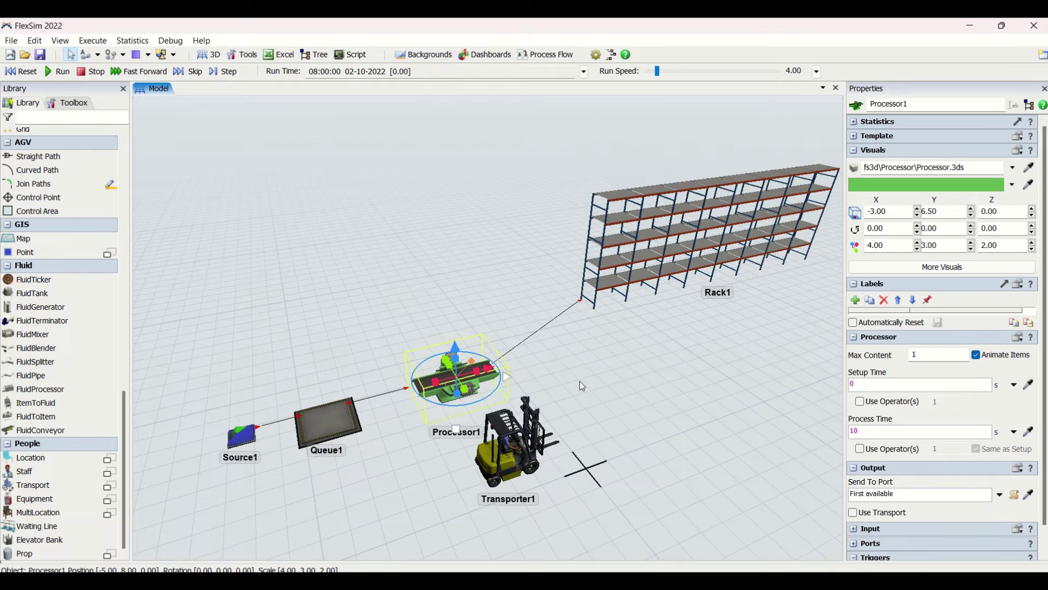
double_click(866, 431)
text(20)
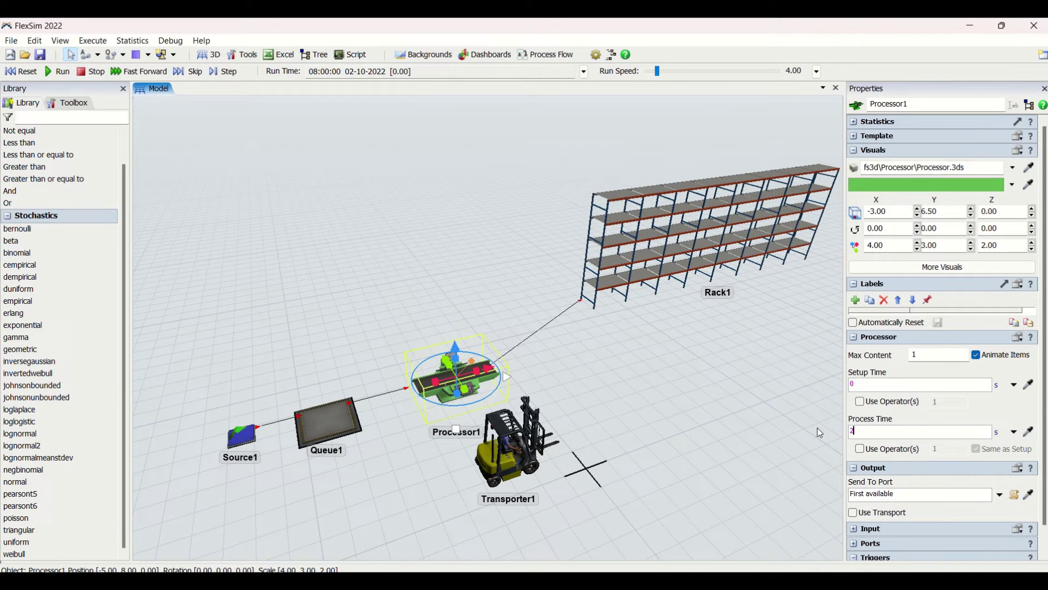
key(BackSpace)
key(BackSpace)
text(5)
key(Return)
- Connect Processor1 to Transporter1 and make its output use transport
click(650, 365)
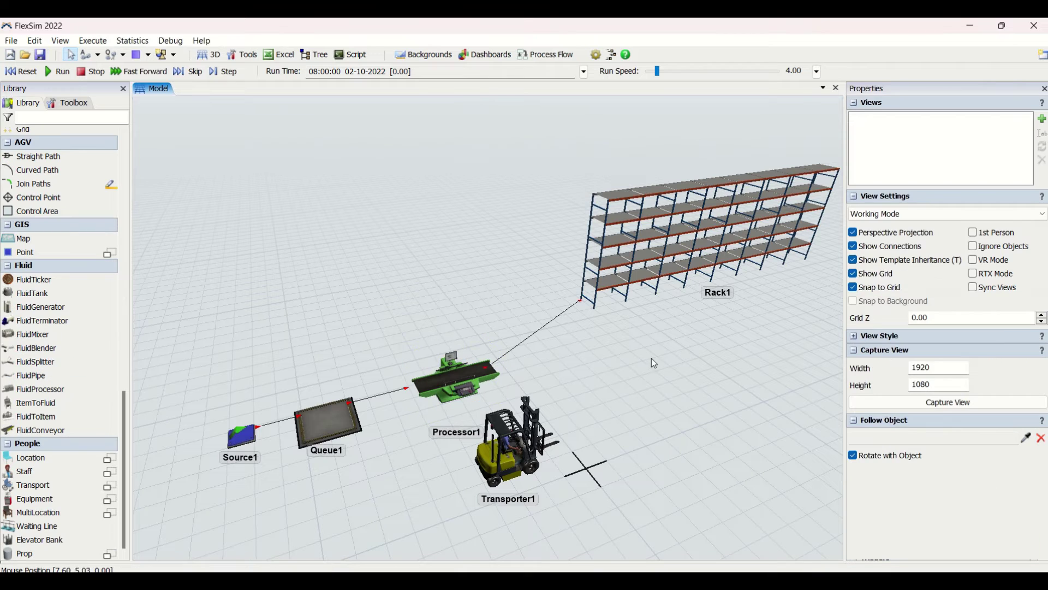
click(456, 377)
click(520, 464)
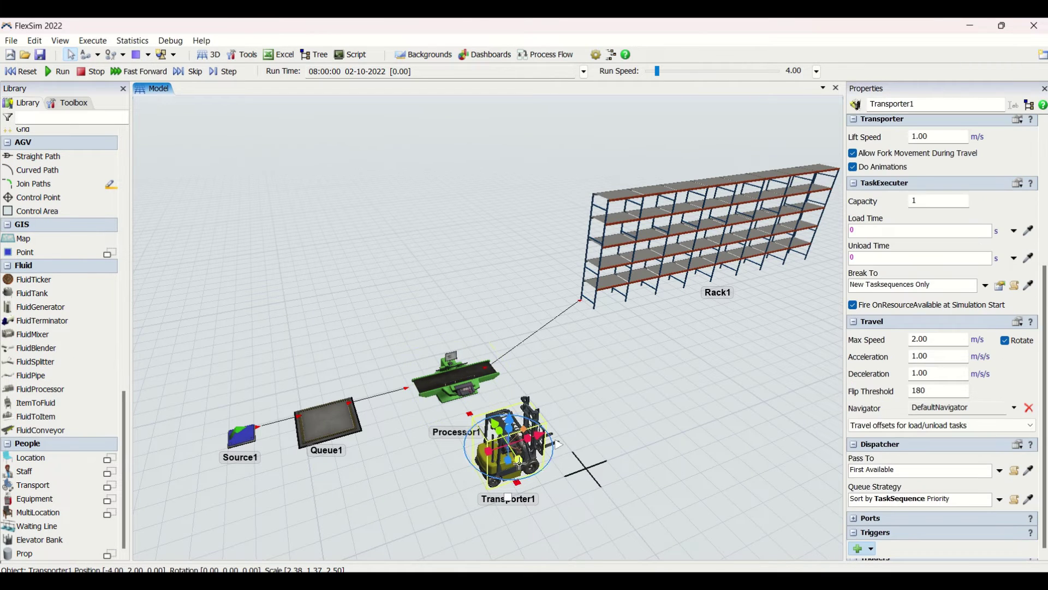
click(464, 365)
click(853, 512)
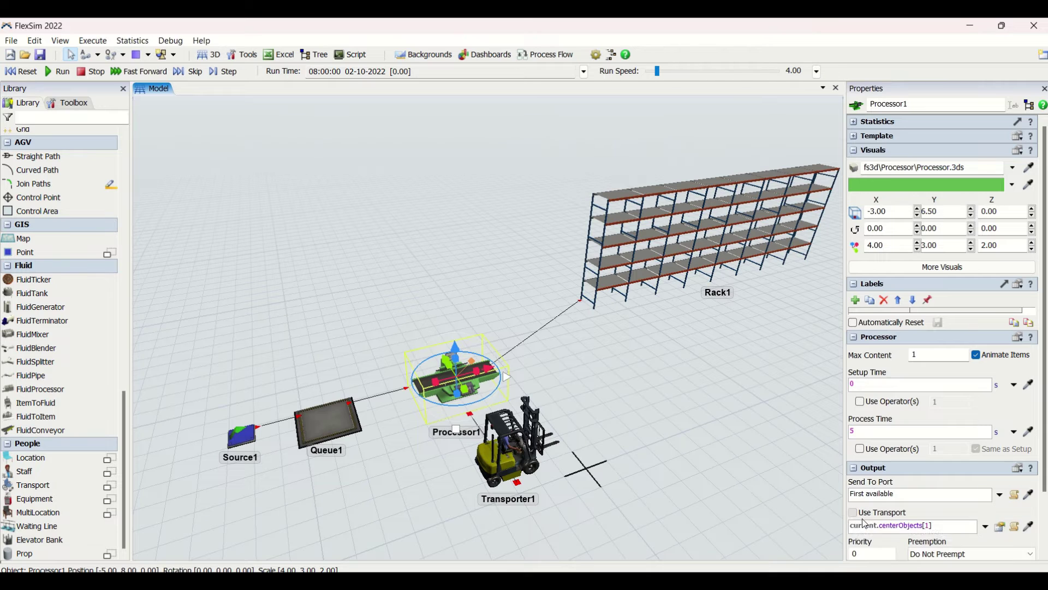
- Create Processor2 on the floor right of the rack, connected from Rack1
drag(722, 398, 629, 430)
drag(590, 383, 603, 297)
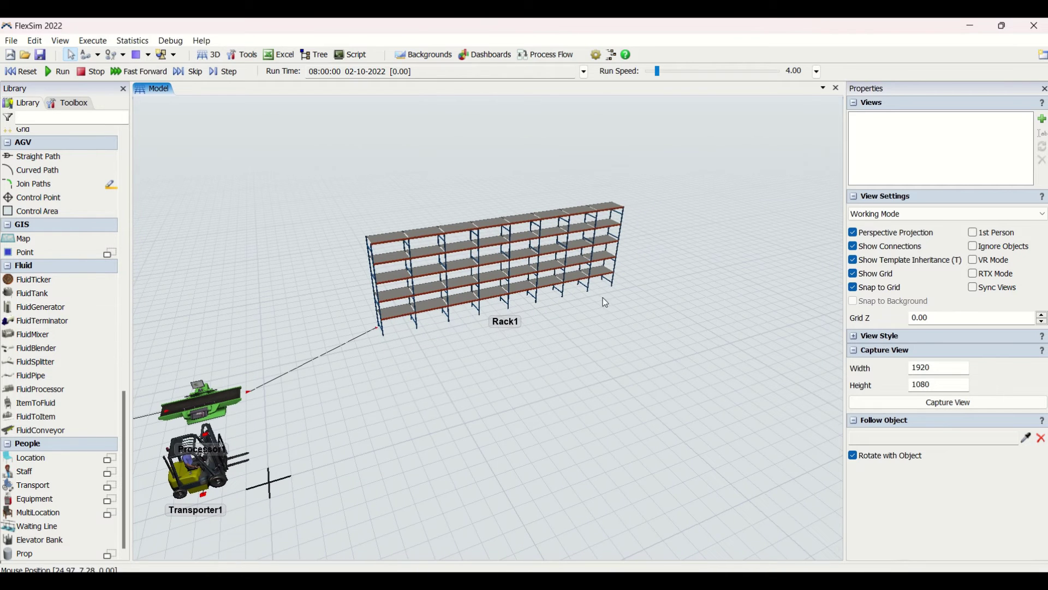
drag(570, 266, 555, 377)
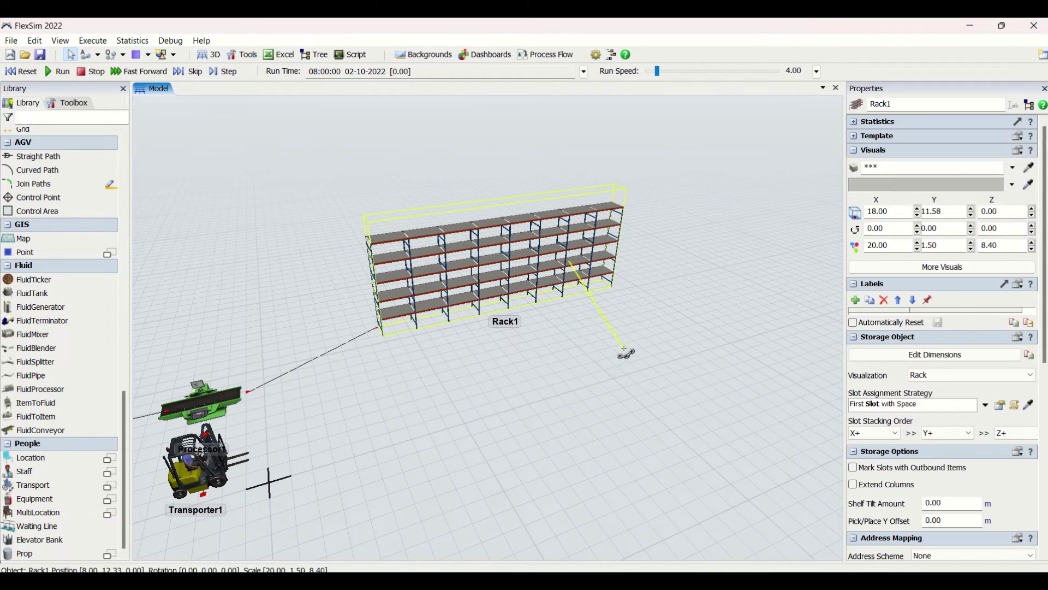
drag(625, 351, 628, 322)
click(674, 398)
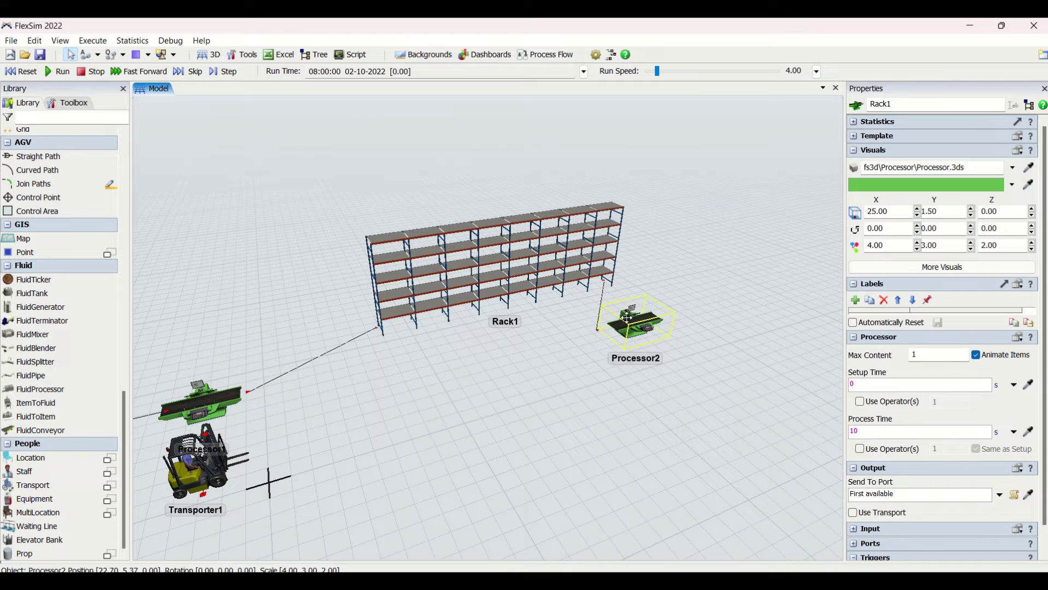
- Create Queue2 connected from Processor2 and move it below the rack
double_click(627, 414)
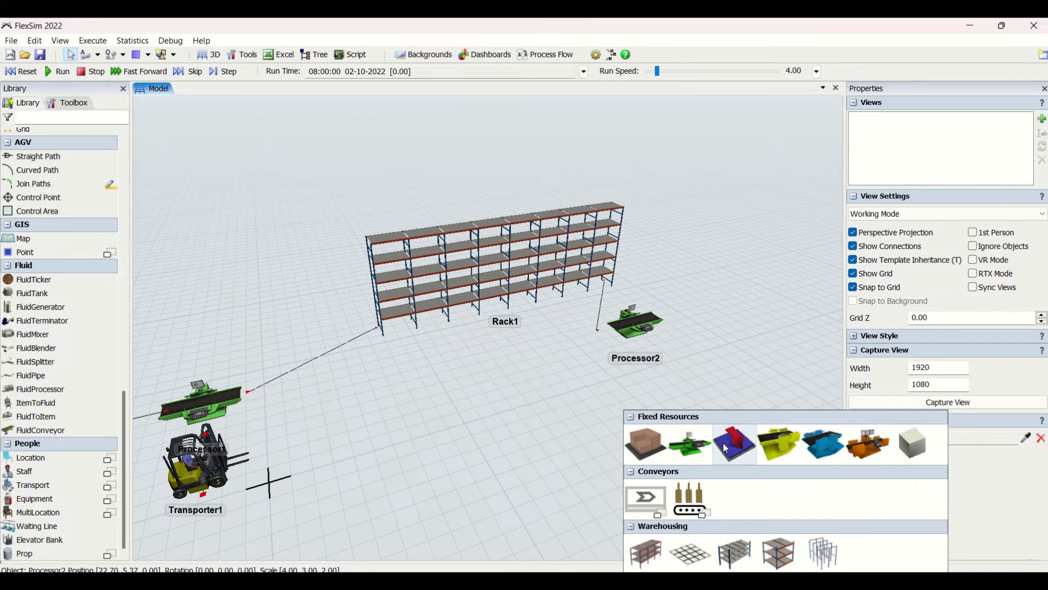
click(649, 441)
drag(649, 435, 461, 477)
click(535, 477)
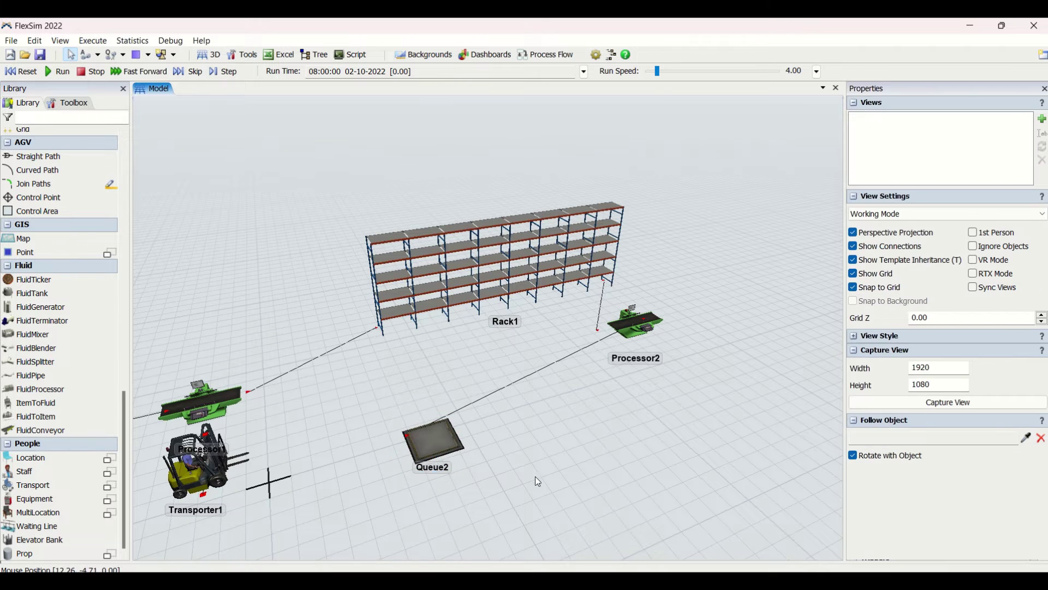
drag(574, 432, 744, 425)
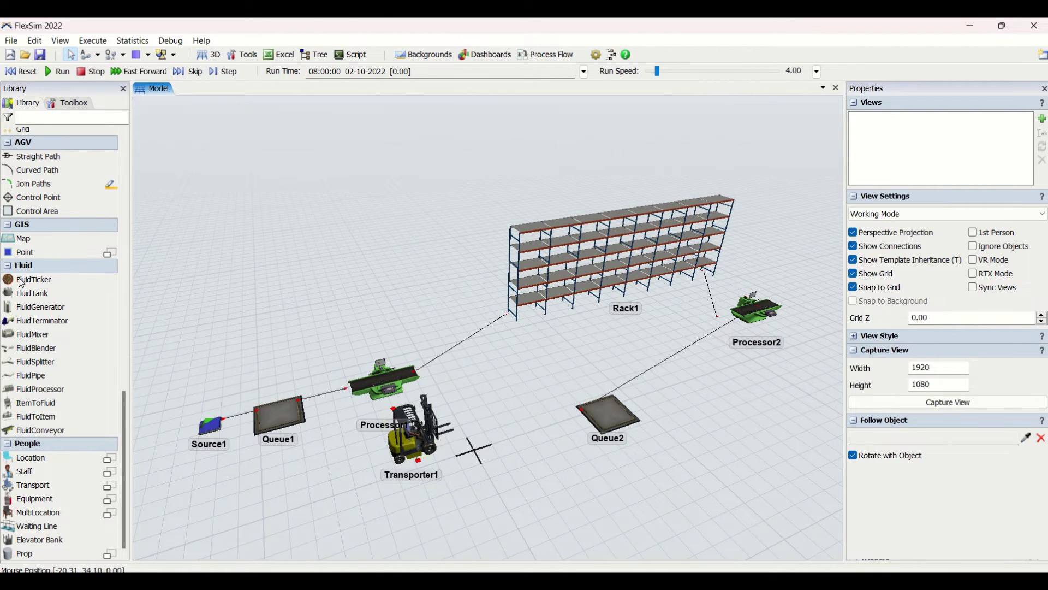
scroll(22, 294, up, 20)
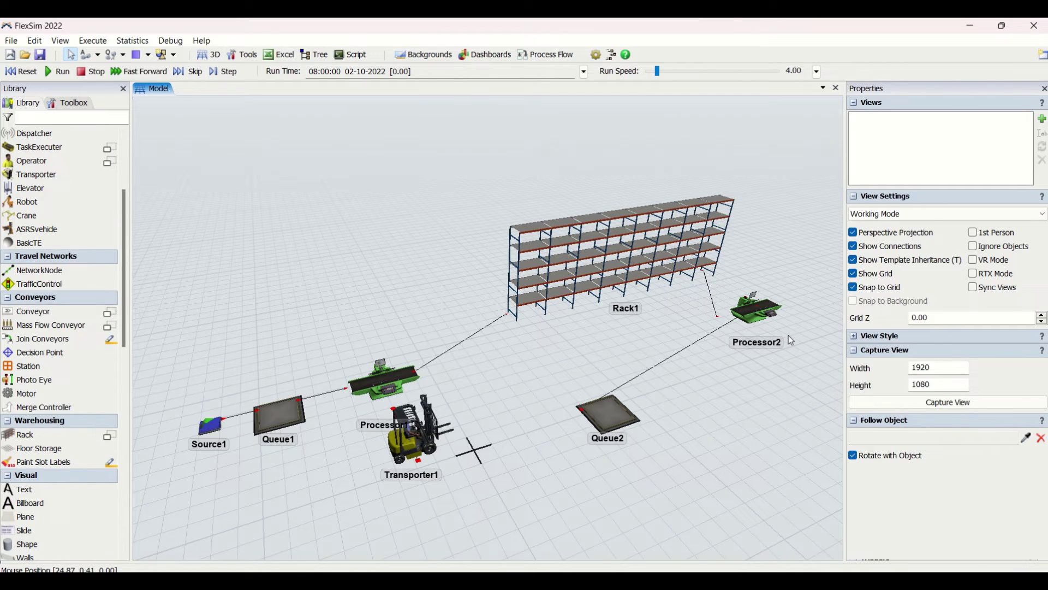
- Connect Processor2 to Transporter1 and make its output use transport
click(756, 310)
click(415, 435)
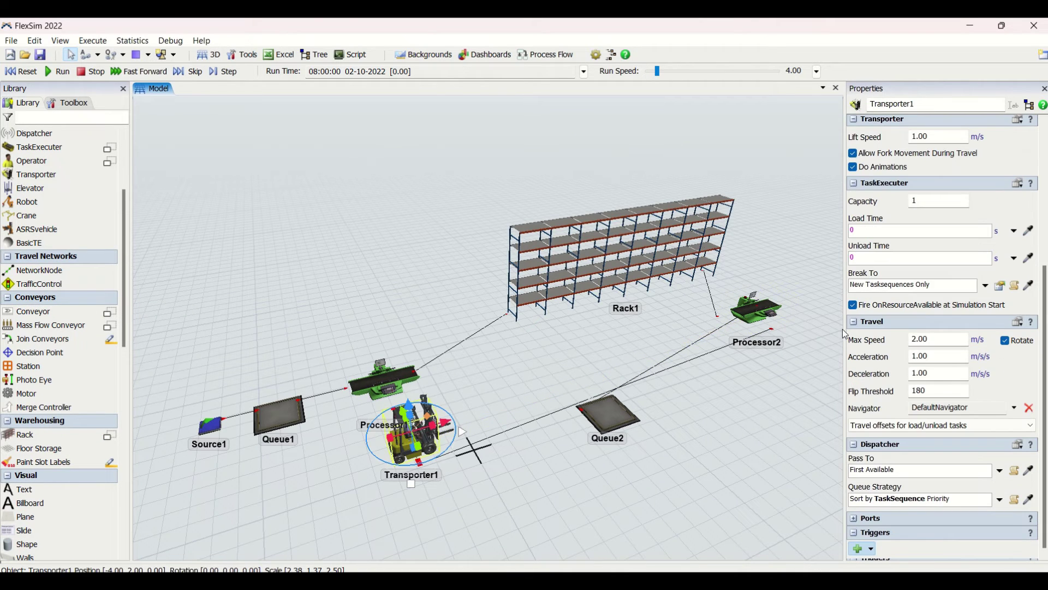
click(768, 315)
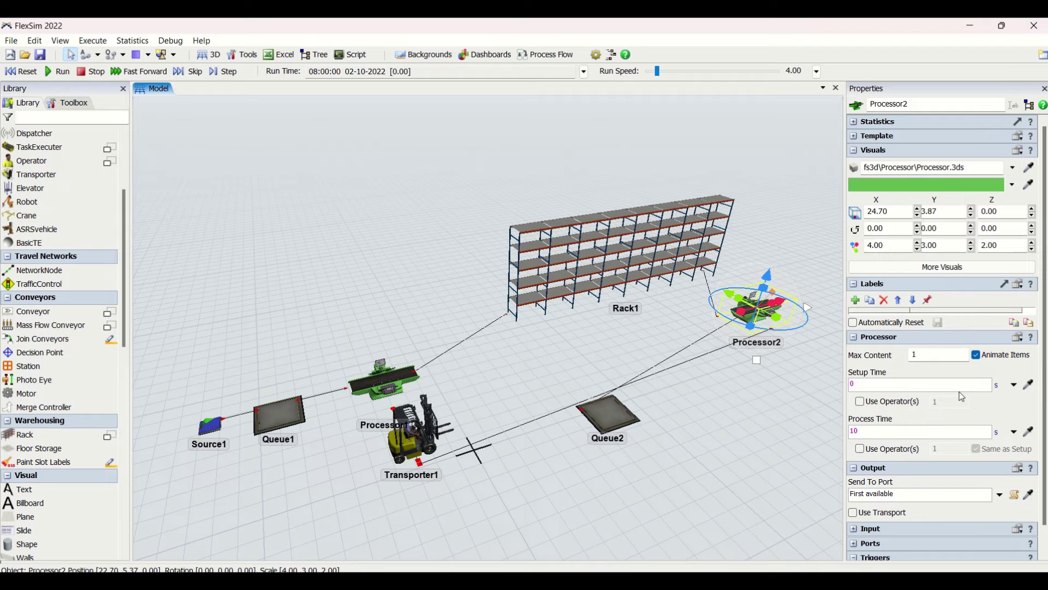
click(854, 512)
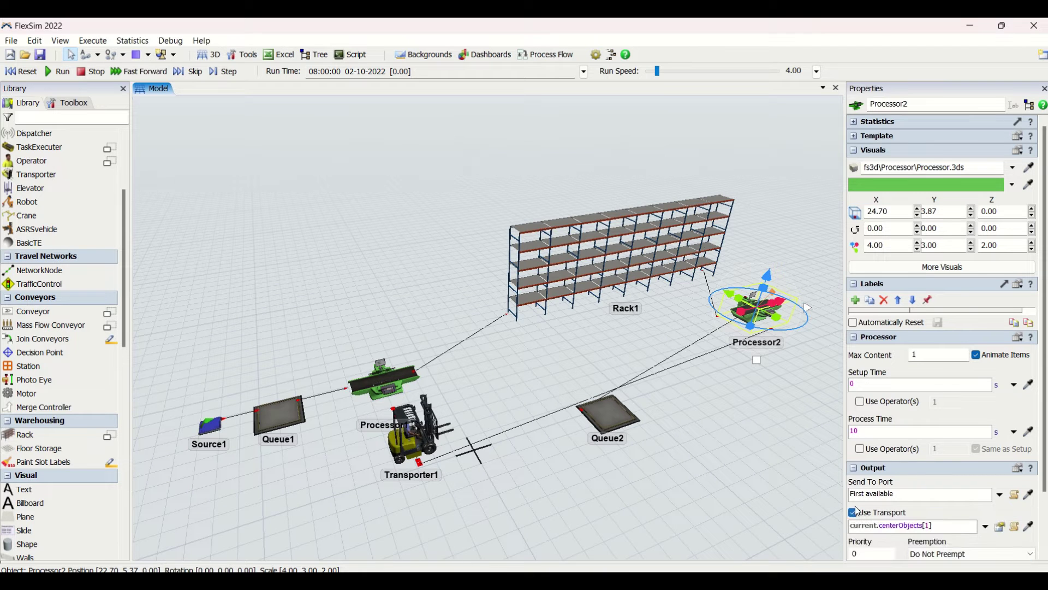
- Make Rack1's output use transport and connect Rack1 to Transporter1
click(593, 280)
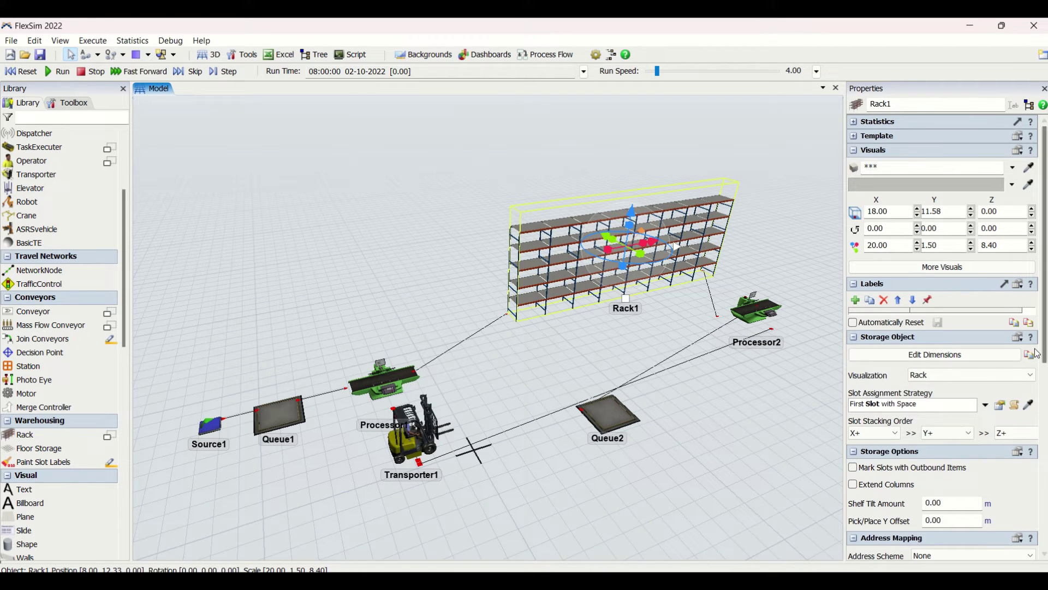
drag(1045, 352, 1046, 501)
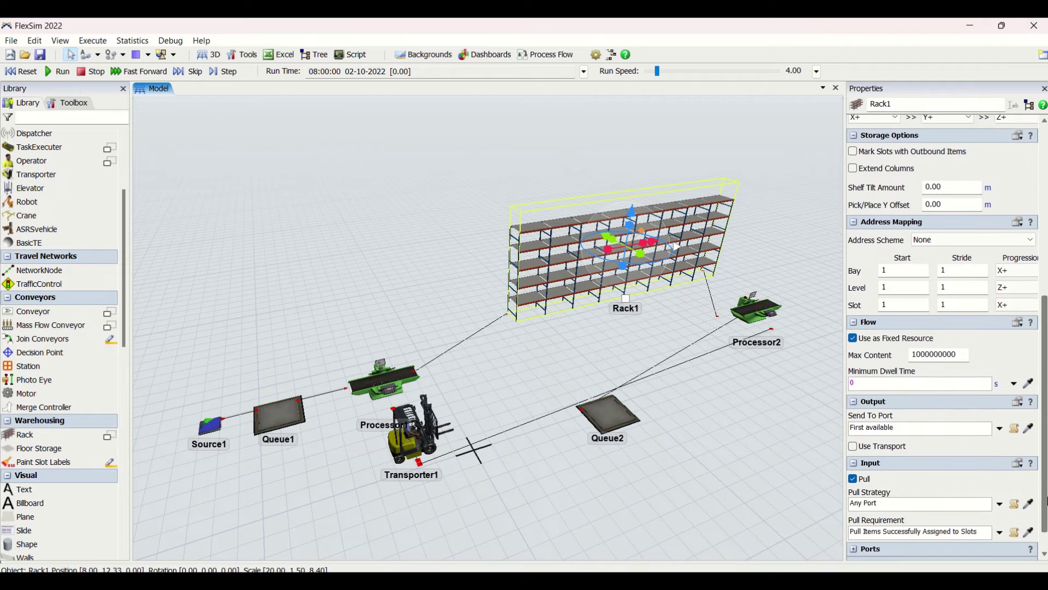
click(853, 446)
click(589, 461)
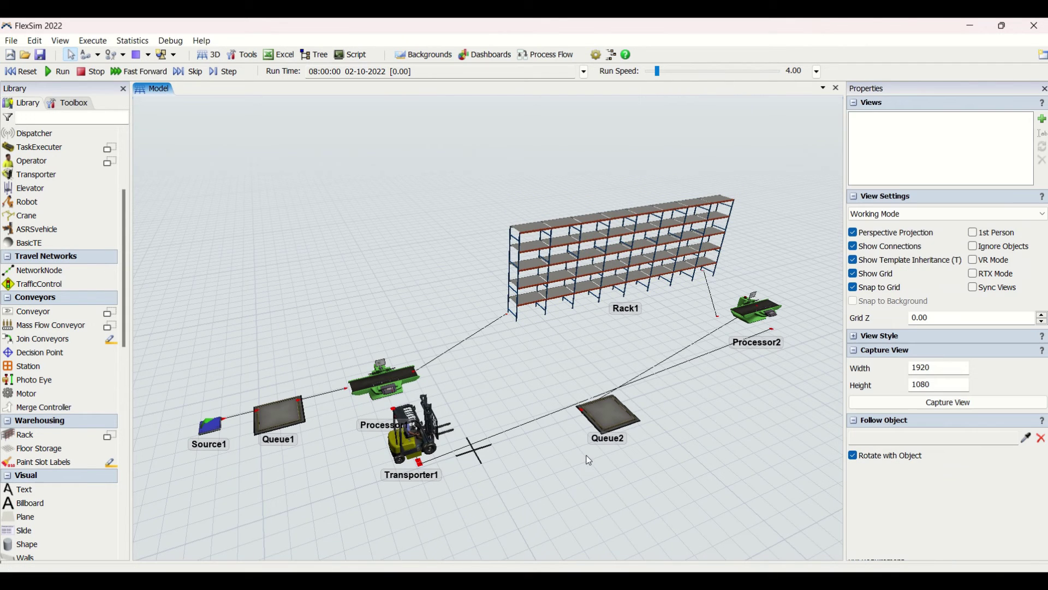
click(593, 269)
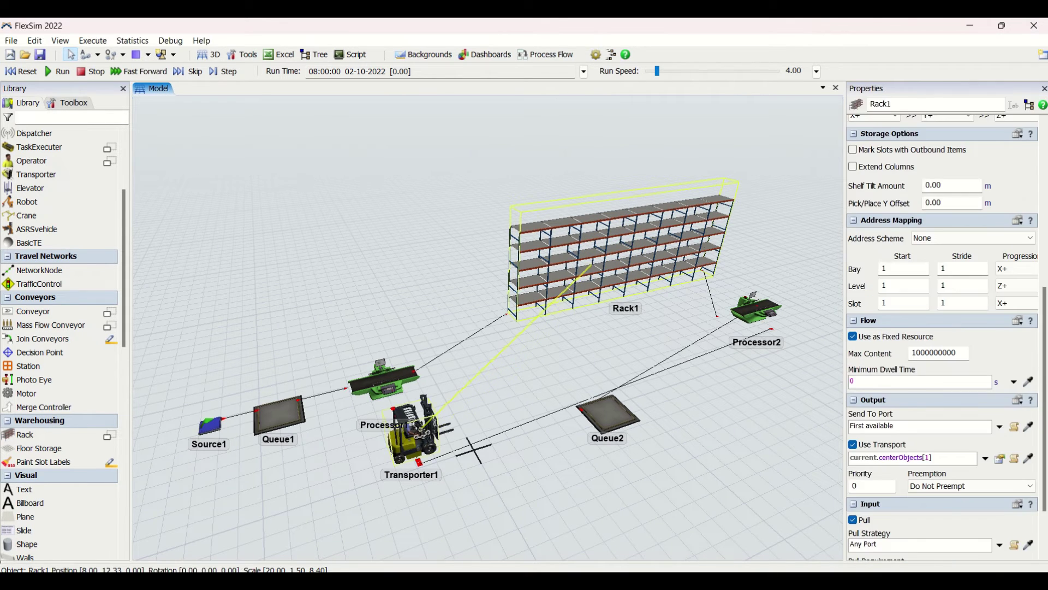
click(422, 430)
click(363, 279)
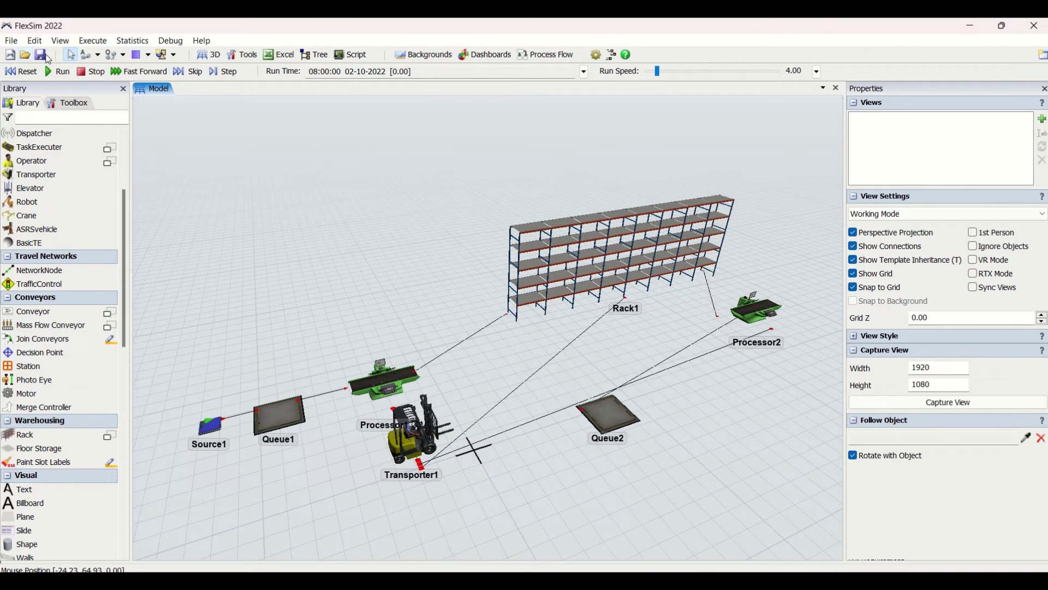
scroll(539, 451, down, 2)
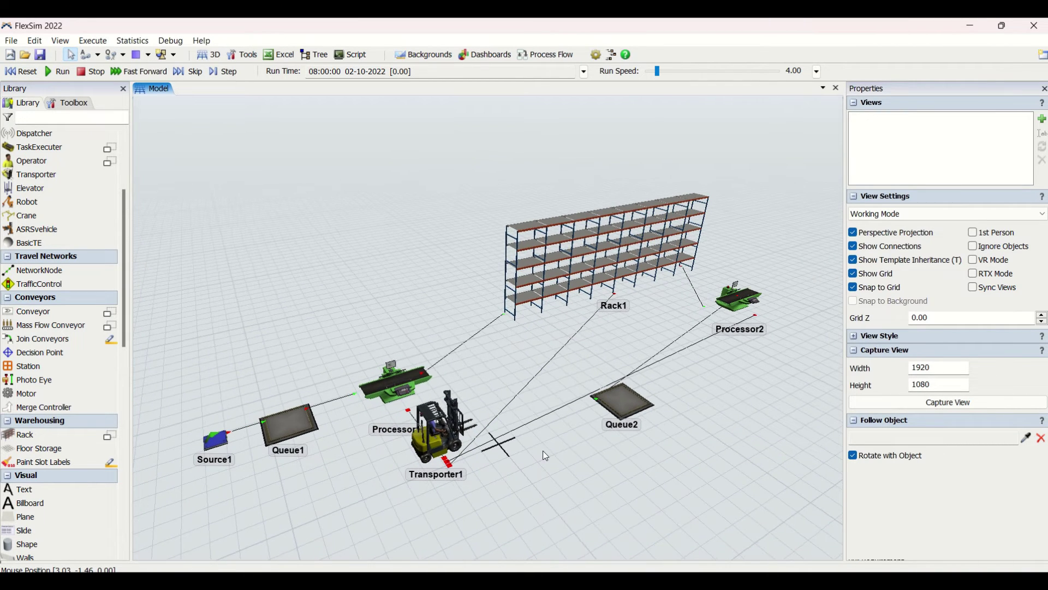
- Hide the connection lines, run the model, and orbit around the rack to watch the forklift
click(862, 247)
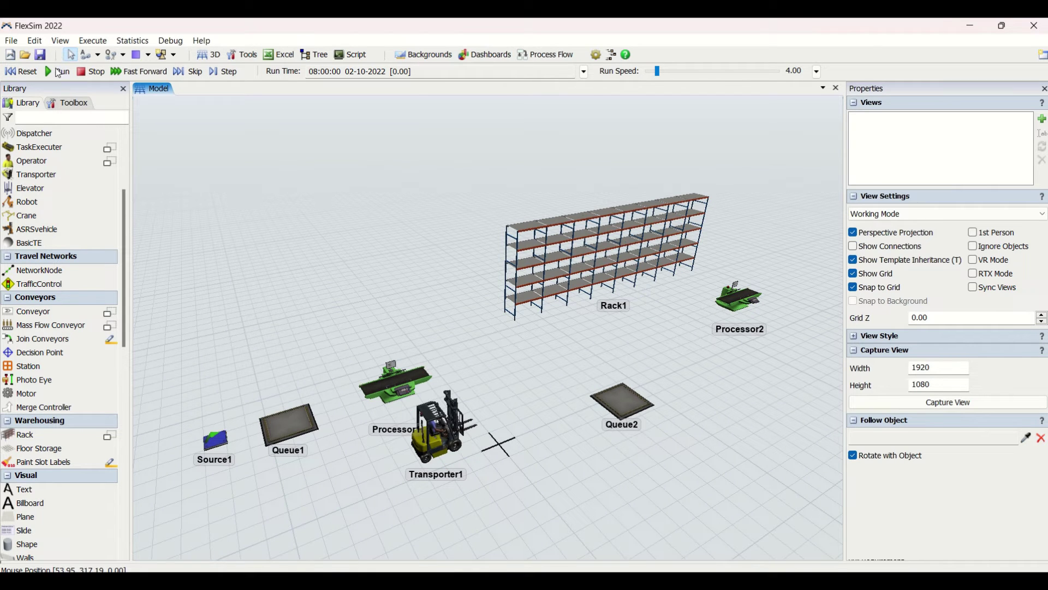
click(58, 73)
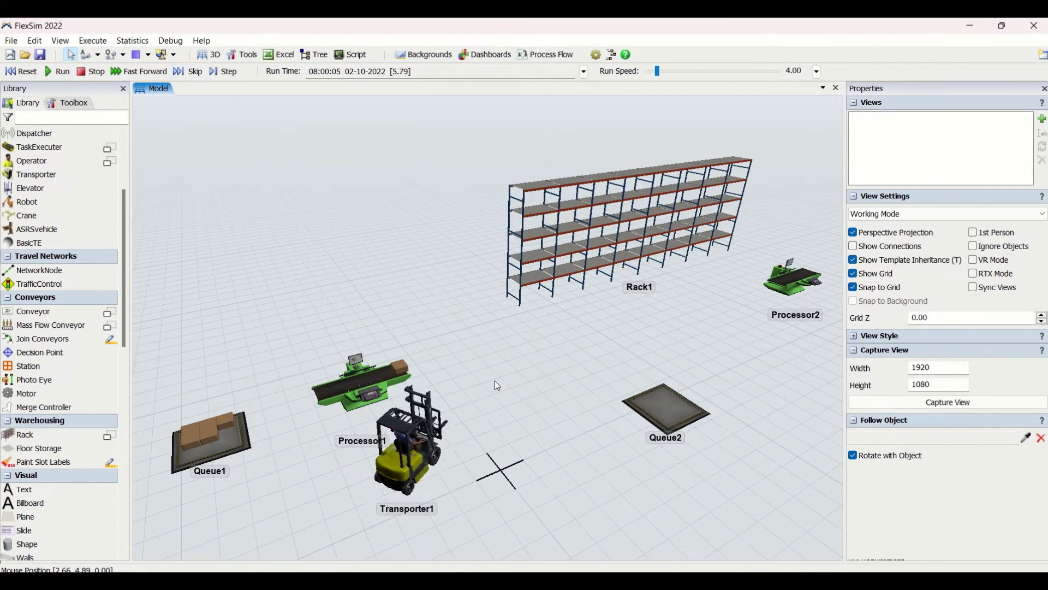
scroll(529, 400, up, 1)
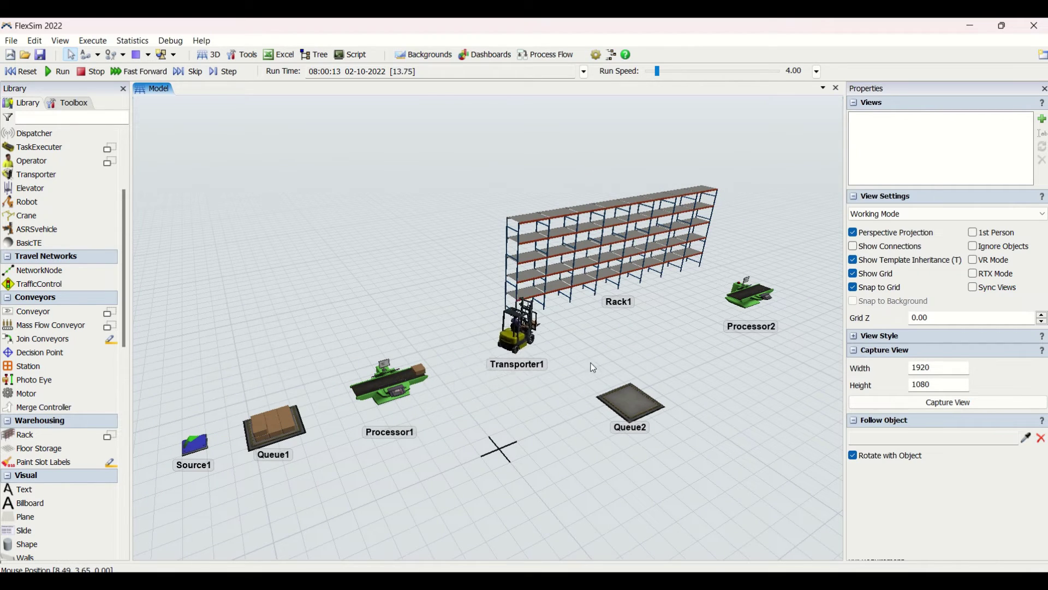
right_drag(656, 355, 612, 352)
drag(576, 475, 519, 431)
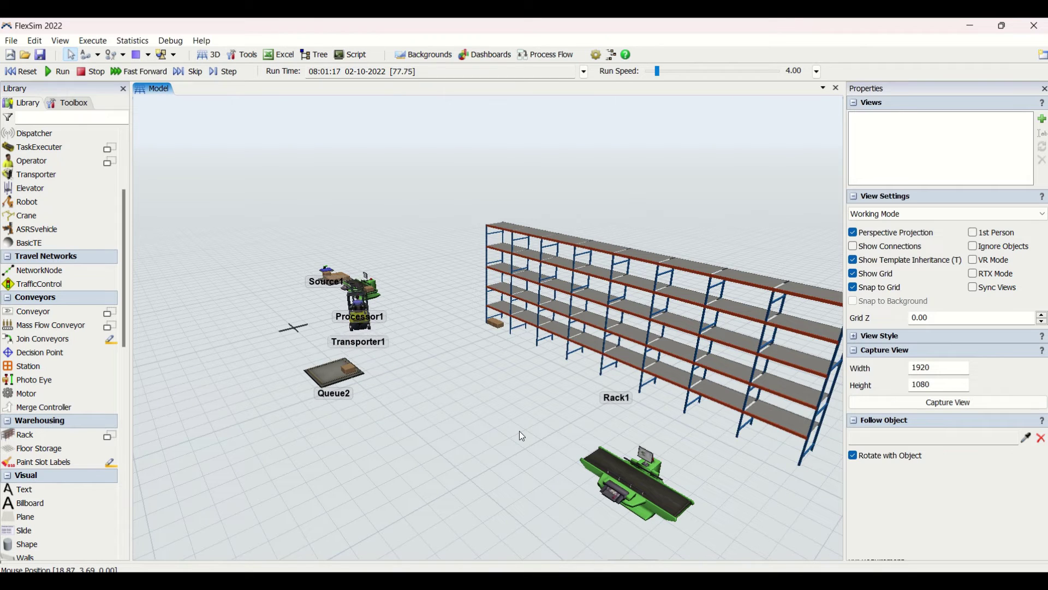
scroll(457, 457, up, 4)
scroll(470, 465, down, 3)
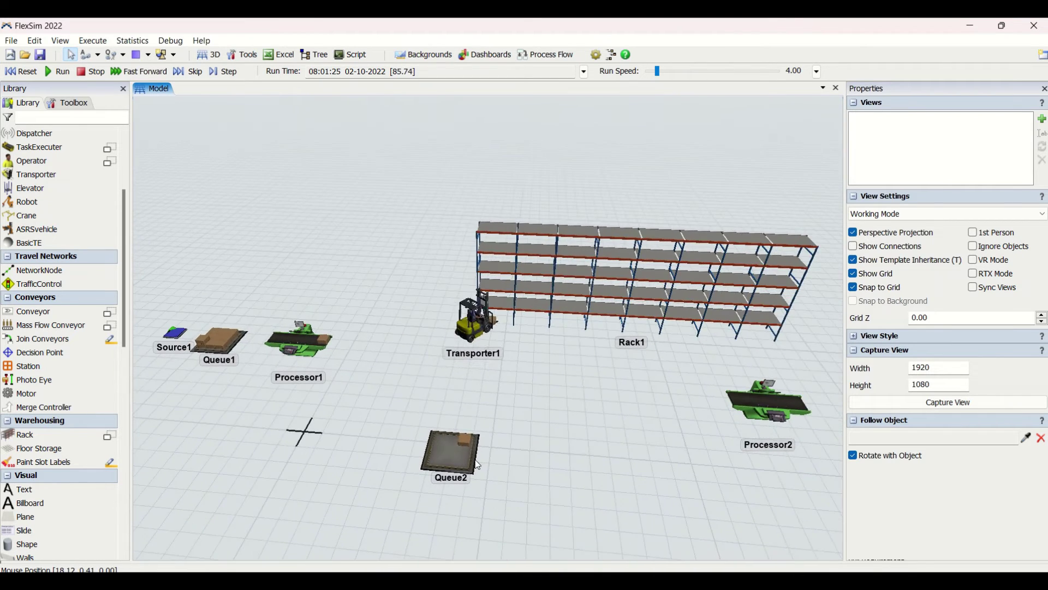
right_drag(475, 465, 485, 458)
scroll(486, 464, up, 3)
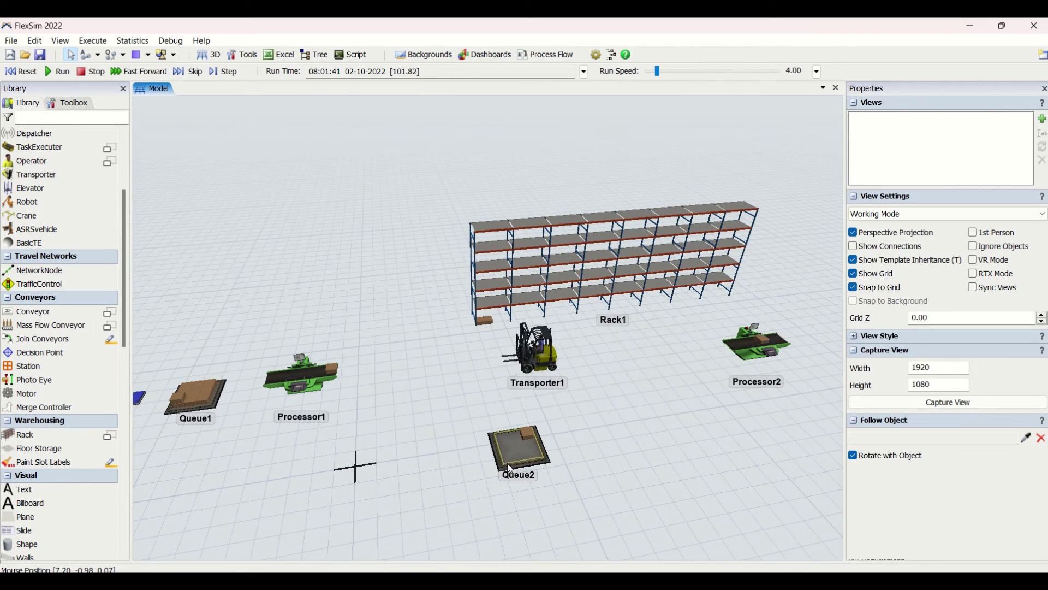
right_drag(636, 484, 664, 458)
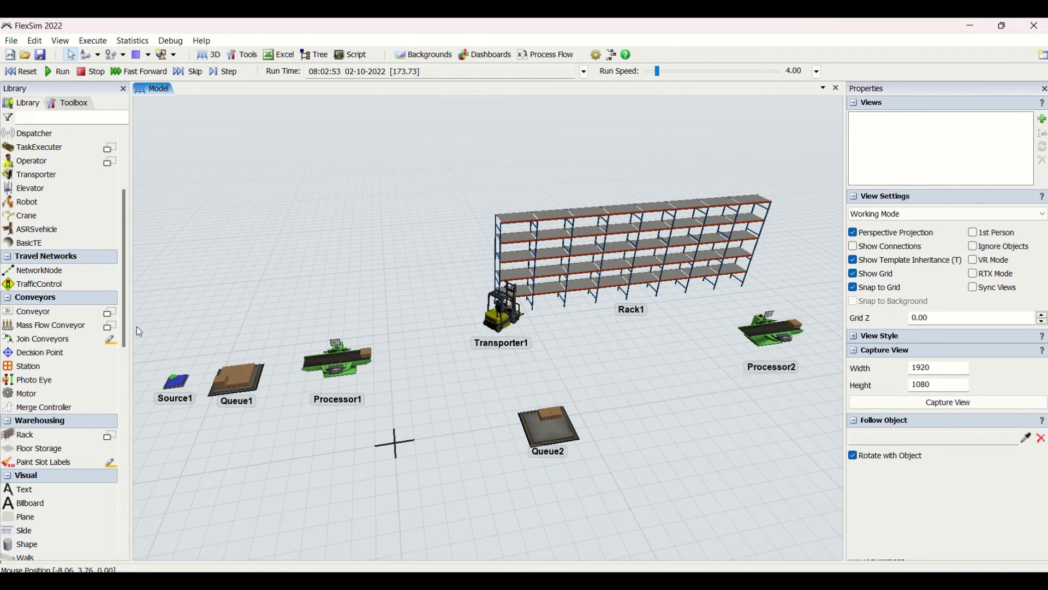
- Reset to time zero and add Dispatcher1, forklift Transporter2, Operator1 and TaskExecuter1
click(20, 72)
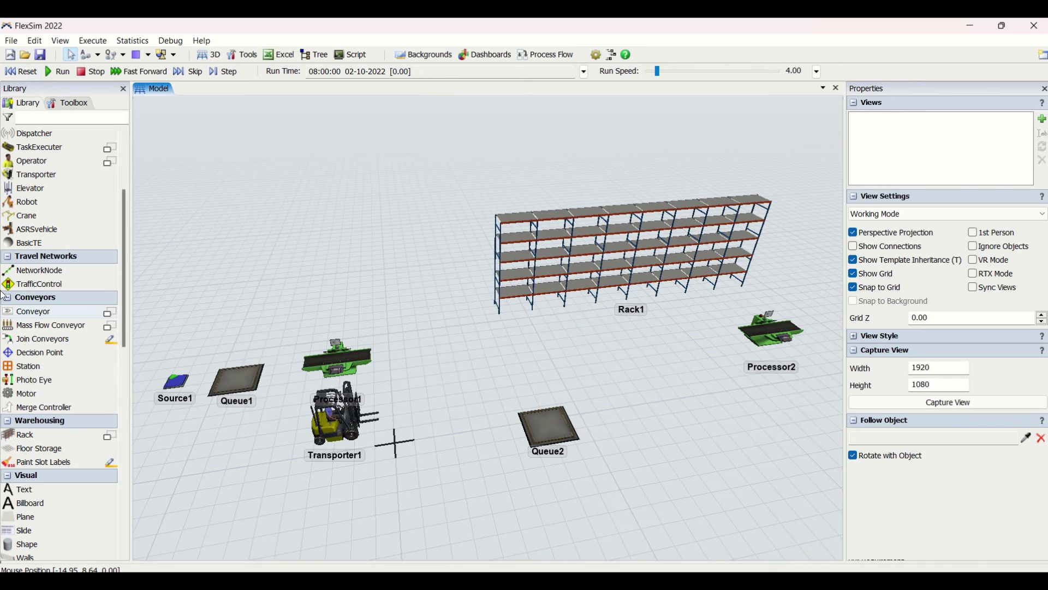
scroll(43, 284, up, 4)
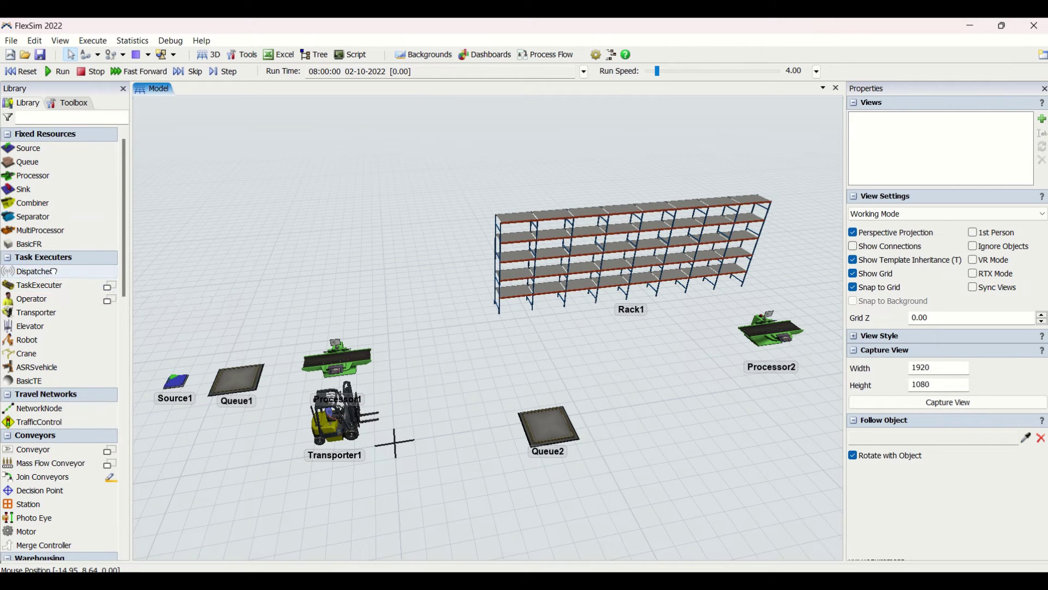
drag(485, 436, 429, 447)
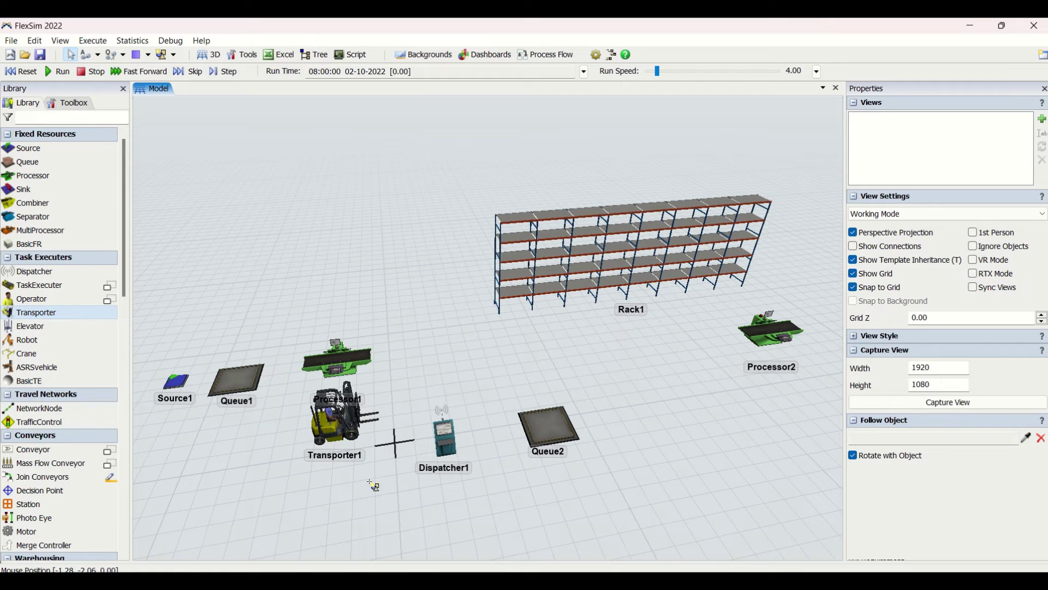
drag(374, 485, 370, 511)
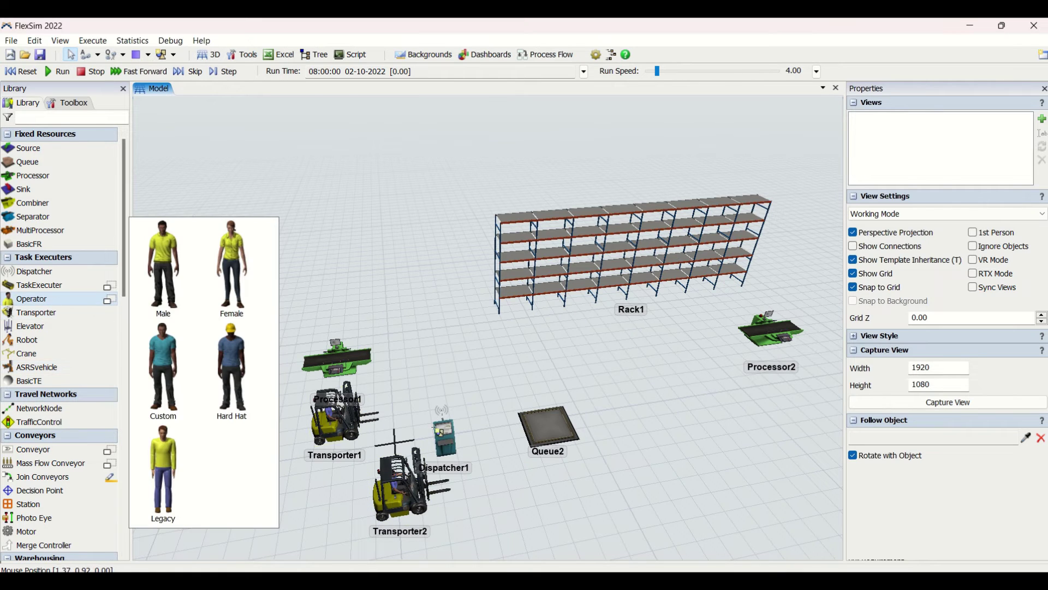
drag(31, 299, 467, 396)
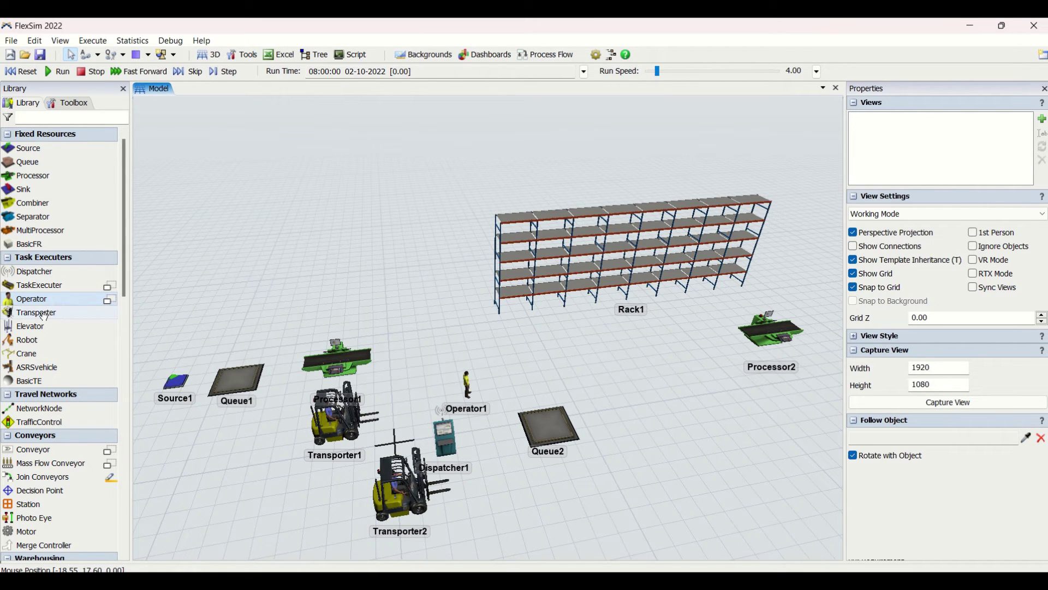
drag(42, 285, 596, 404)
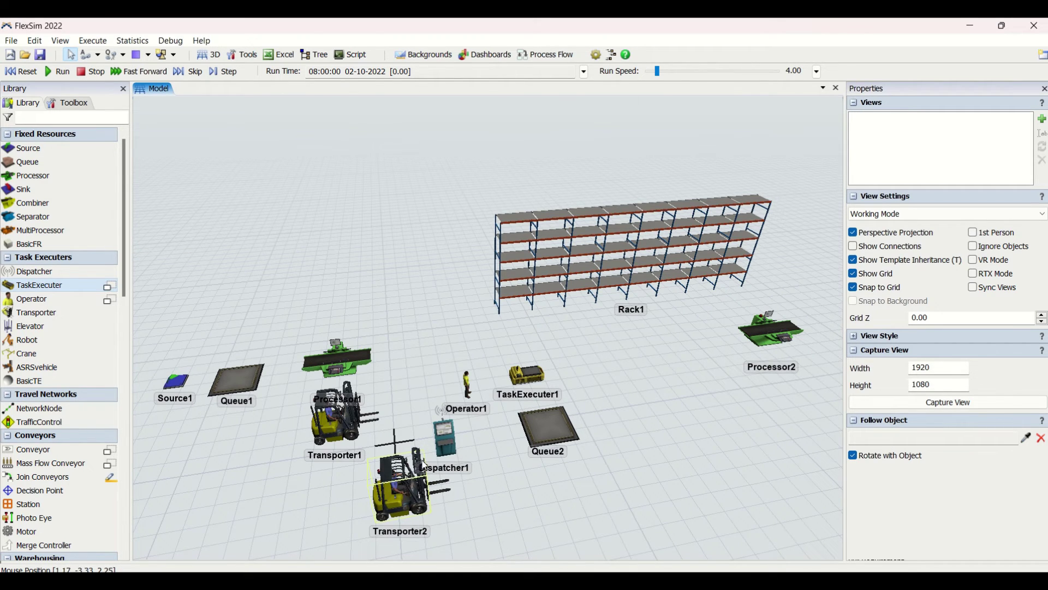
- Check the transport settings of Processor1, Rack1 and Processor2, toggling Processor2's use-transport option
click(339, 357)
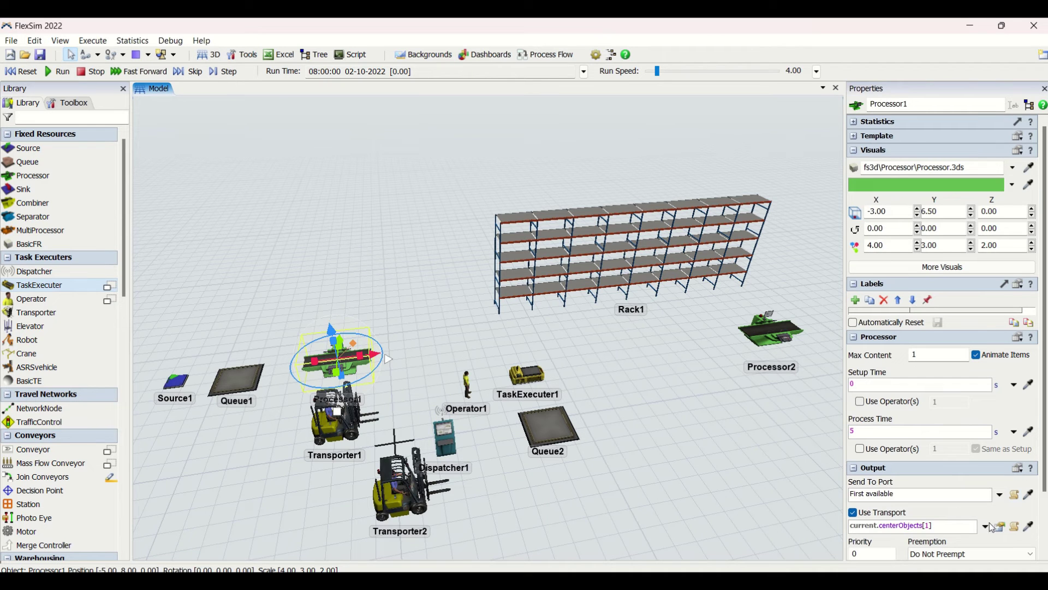
click(737, 262)
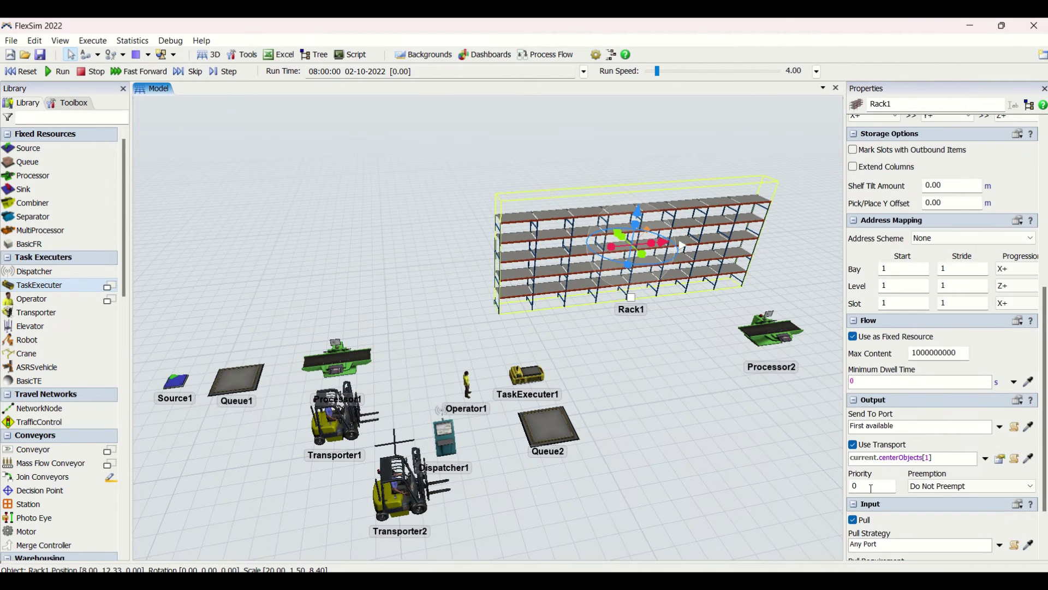
click(771, 330)
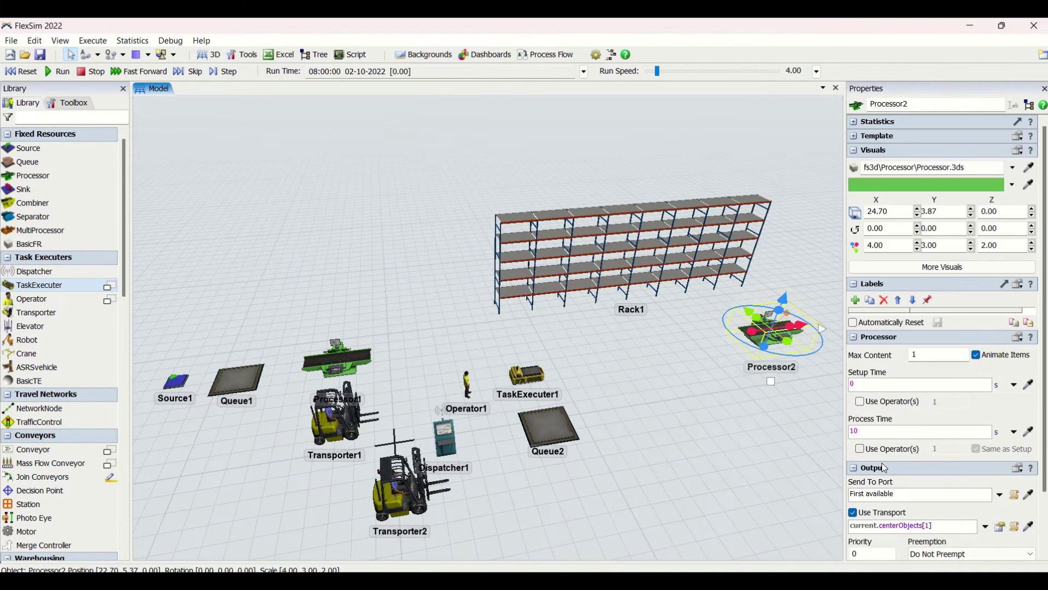
click(866, 516)
click(357, 363)
click(398, 379)
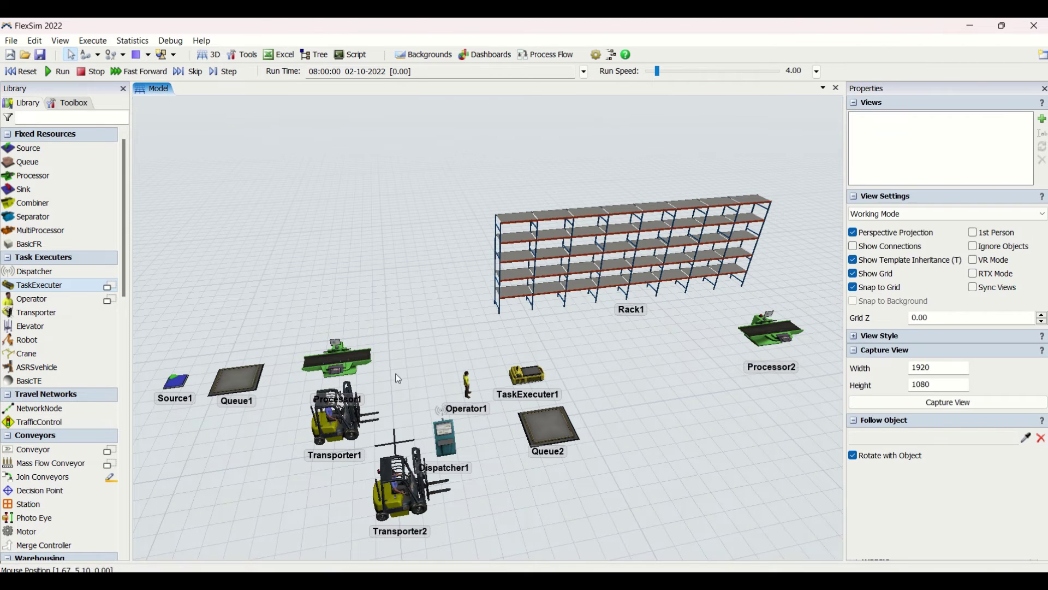
- Connect Processor1, Rack1 and Processor2 to Dispatcher1
click(337, 363)
click(445, 437)
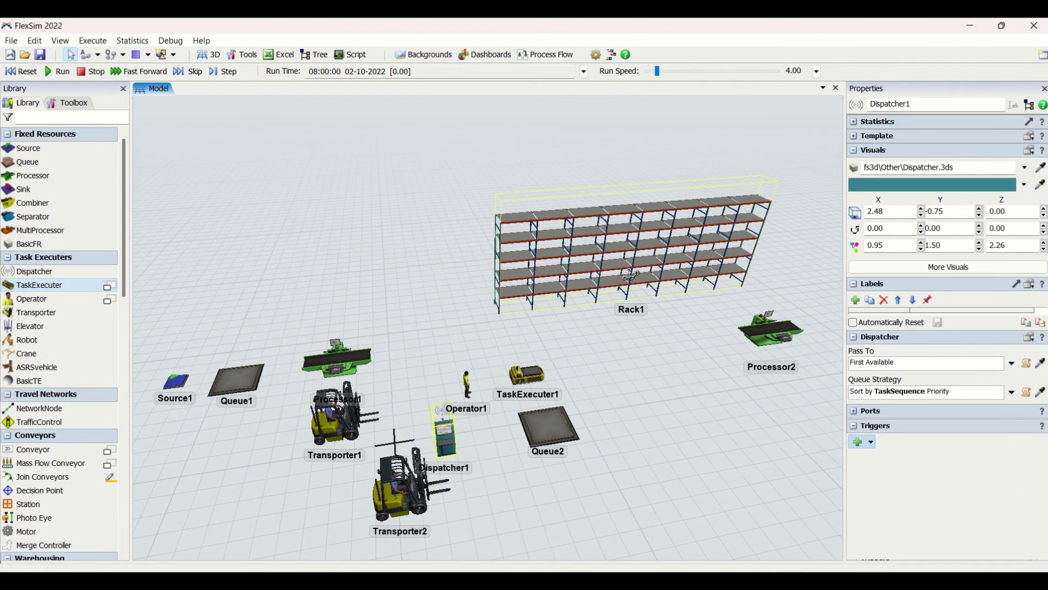
drag(633, 265, 523, 398)
click(445, 441)
click(770, 331)
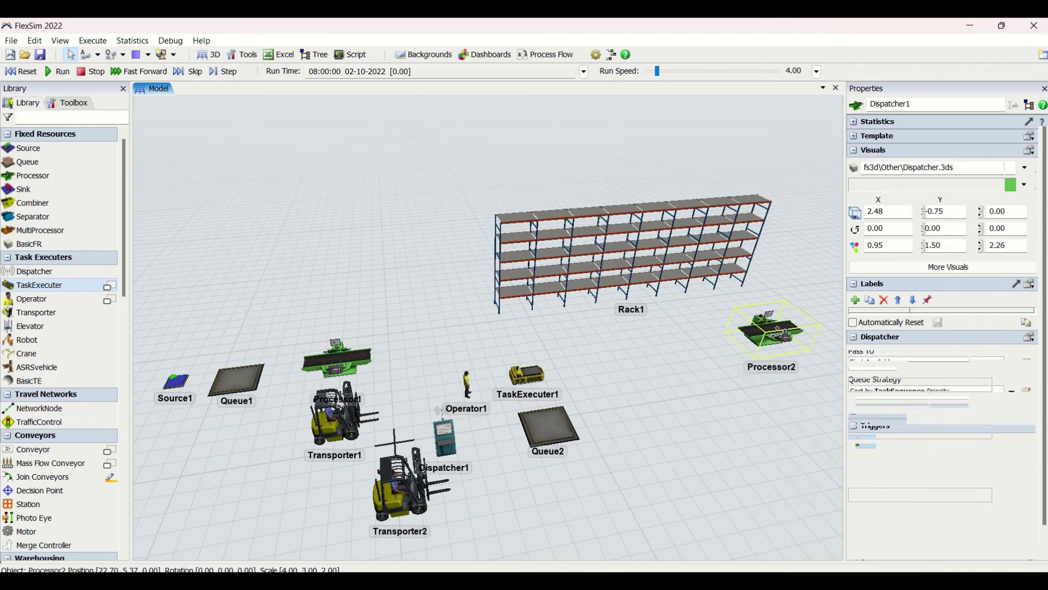
click(445, 440)
click(472, 434)
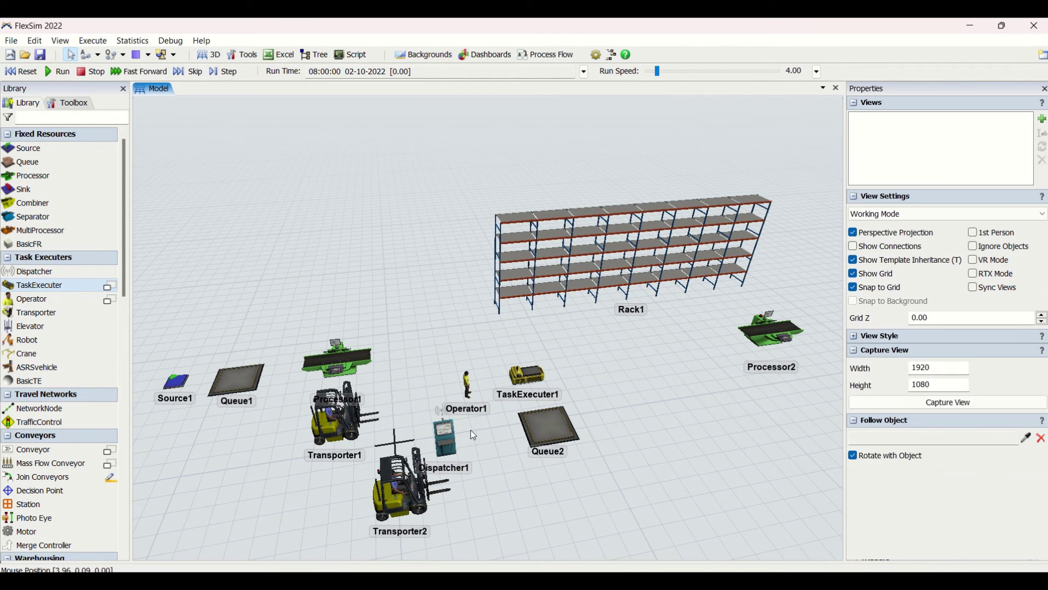
- Link Dispatcher1 to Transporter1, Operator1 and TaskExecuter1, then select the second forklift Transporter2
click(446, 437)
click(335, 420)
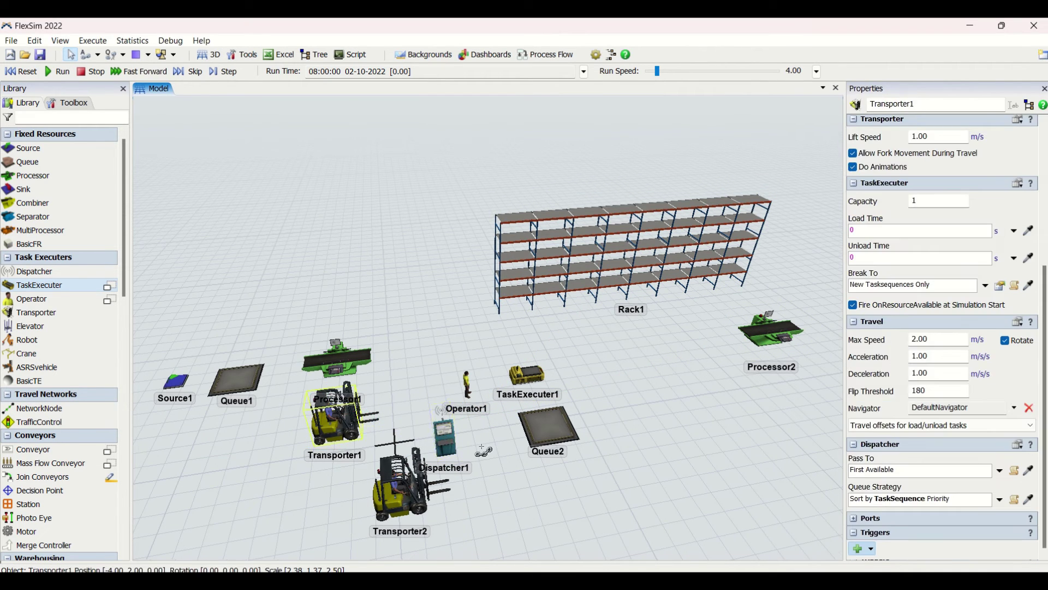
click(447, 441)
double_click(471, 407)
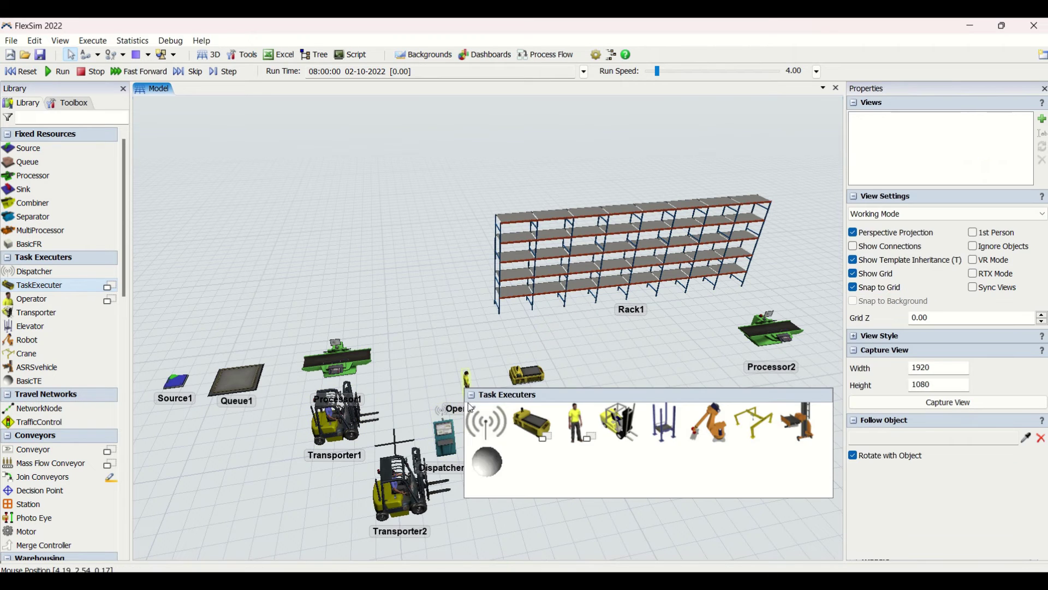
click(435, 401)
click(446, 436)
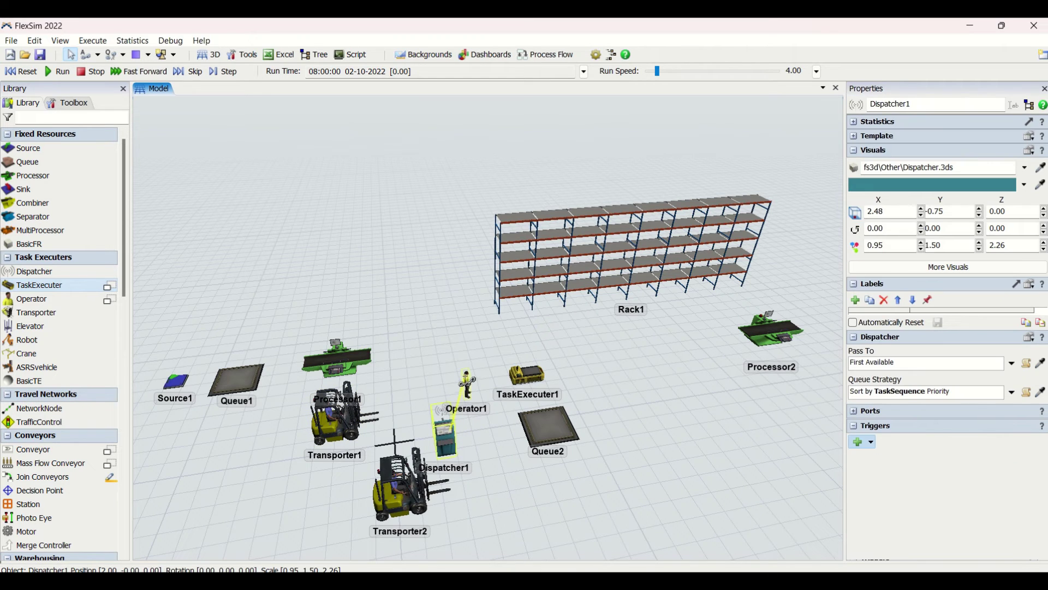
click(467, 385)
click(464, 420)
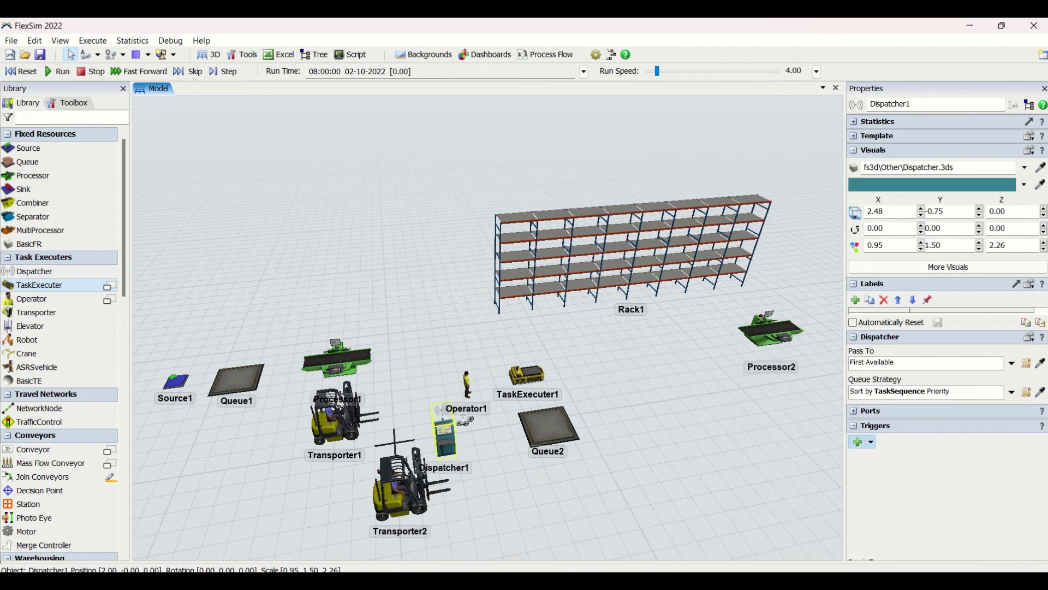
click(527, 377)
click(445, 437)
click(402, 481)
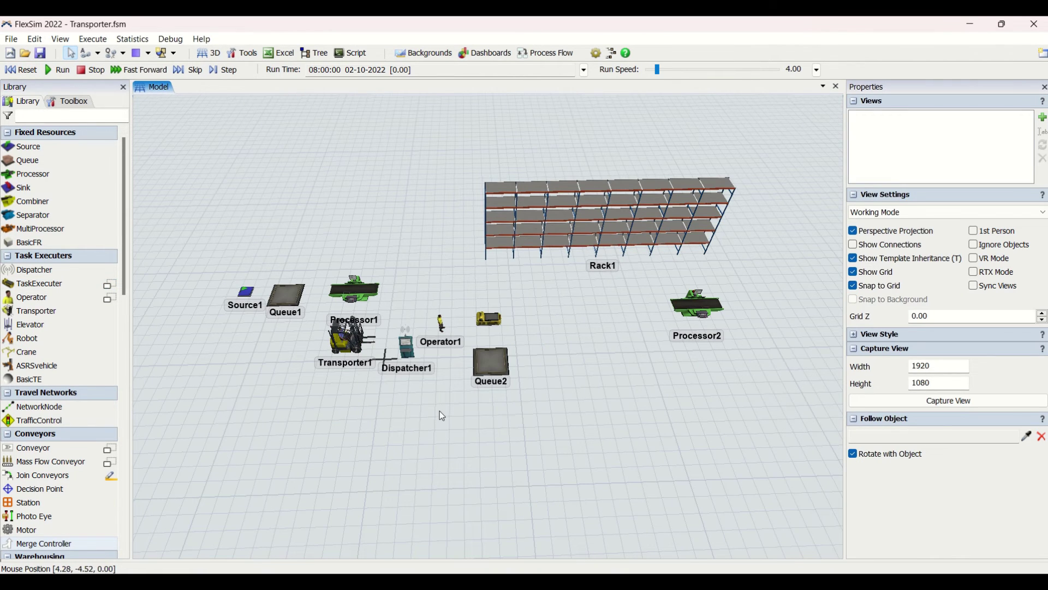
- Raise the run speed to 6.47 and orbit the view to watch the workers deliver parts
right_drag(434, 416, 393, 362)
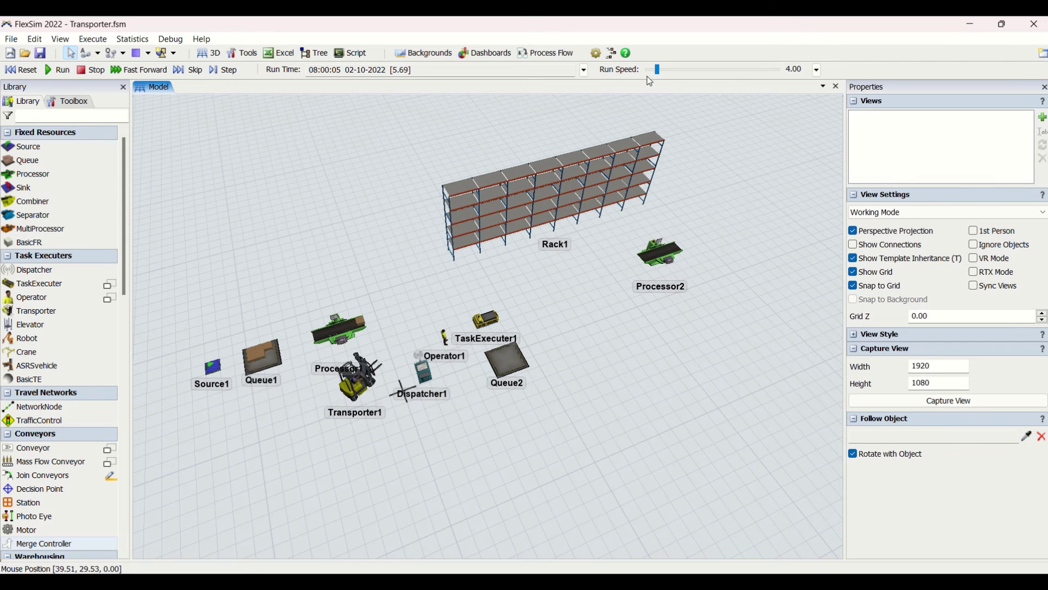
drag(657, 70, 659, 71)
right_drag(662, 317, 611, 350)
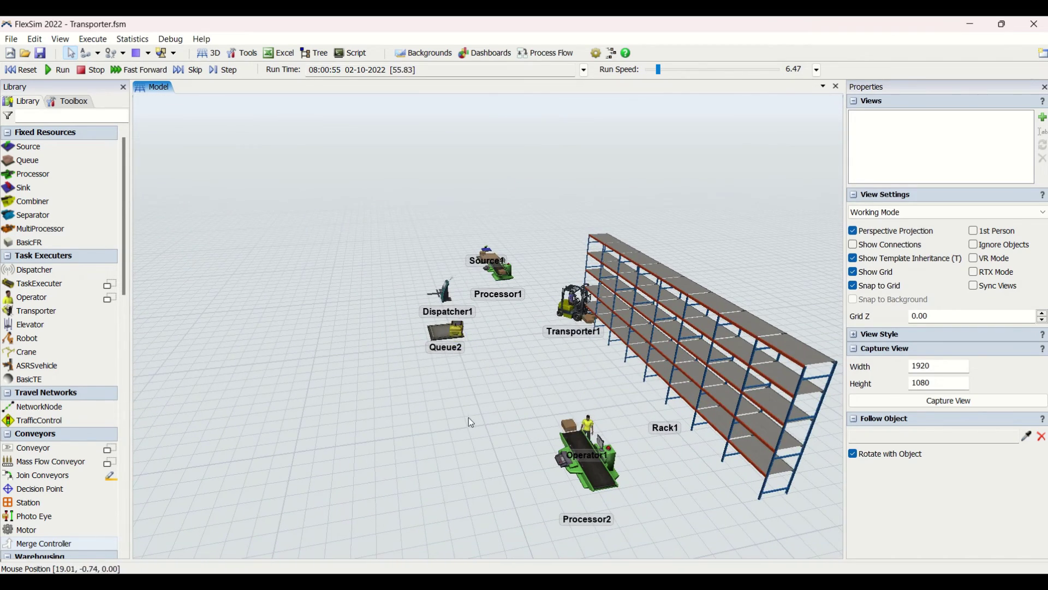
scroll(459, 411, down, 1)
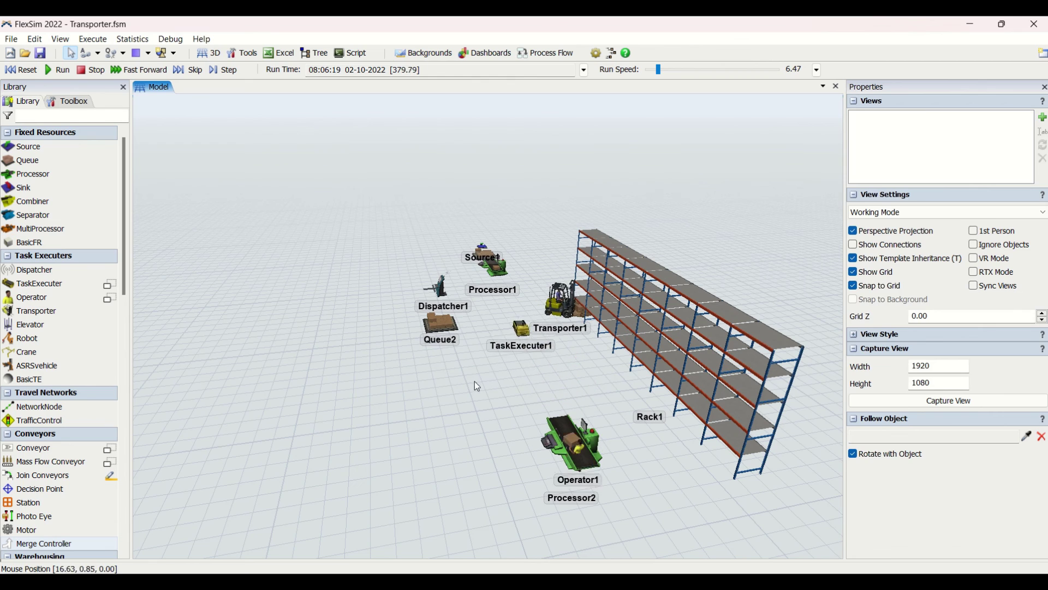
right_drag(474, 381, 503, 406)
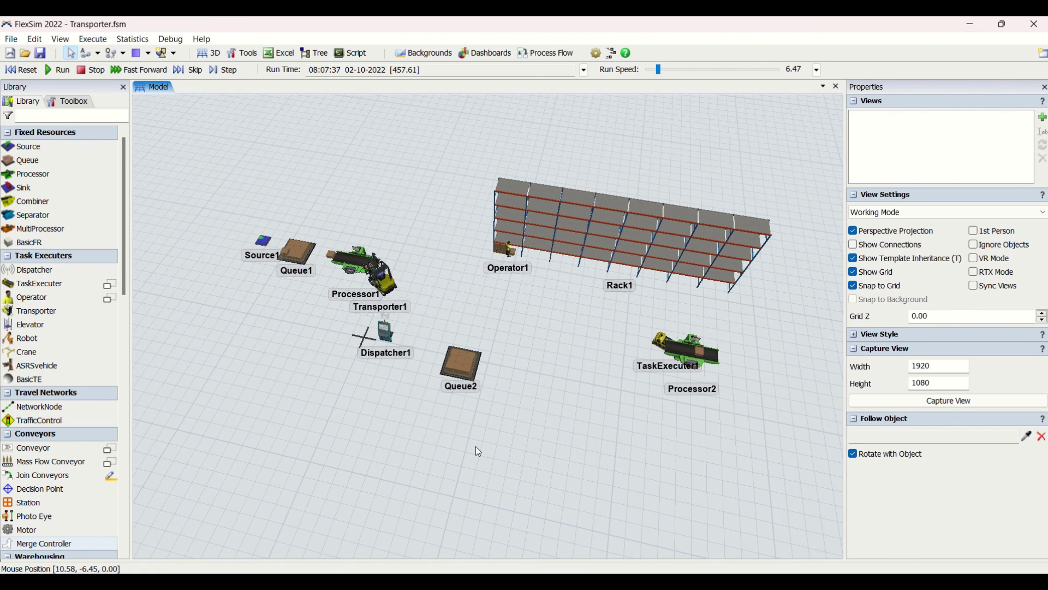
mouse_move(474, 447)
right_down()
mouse_move(498, 441)
mouse_move(481, 443)
right_up()
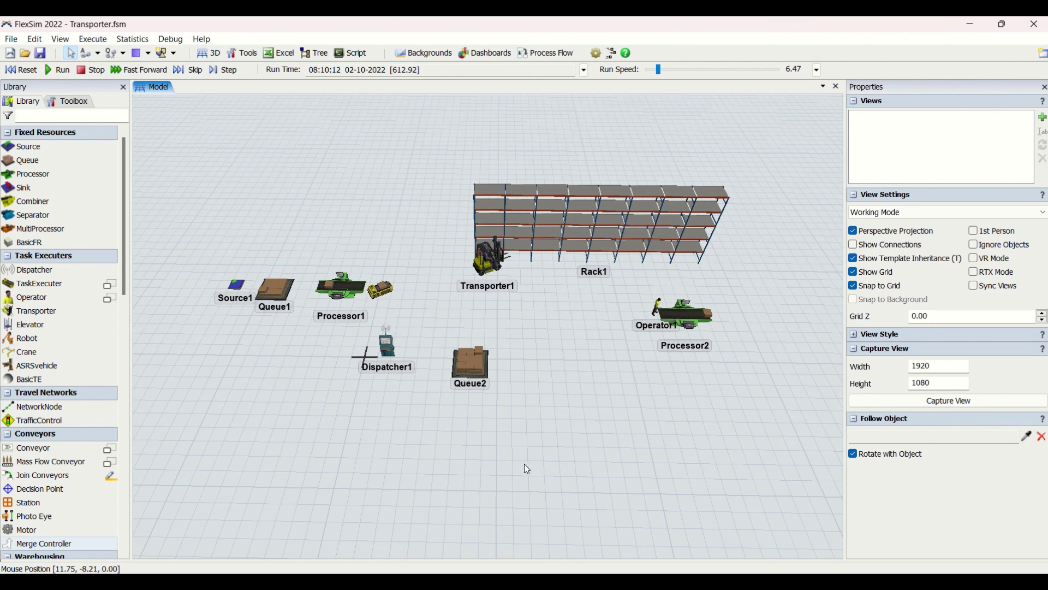
right_drag(524, 468, 547, 469)
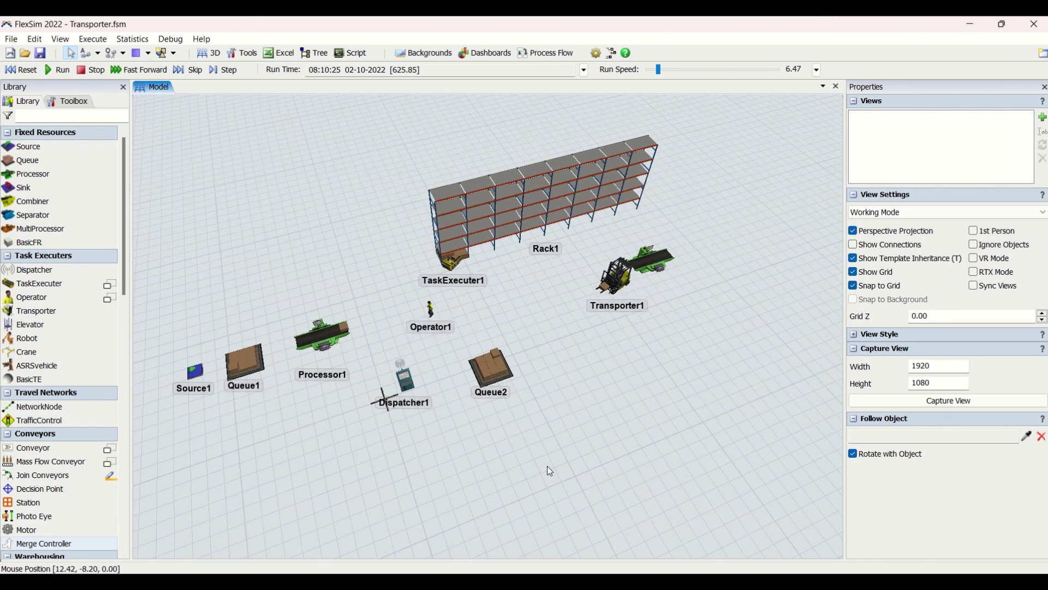